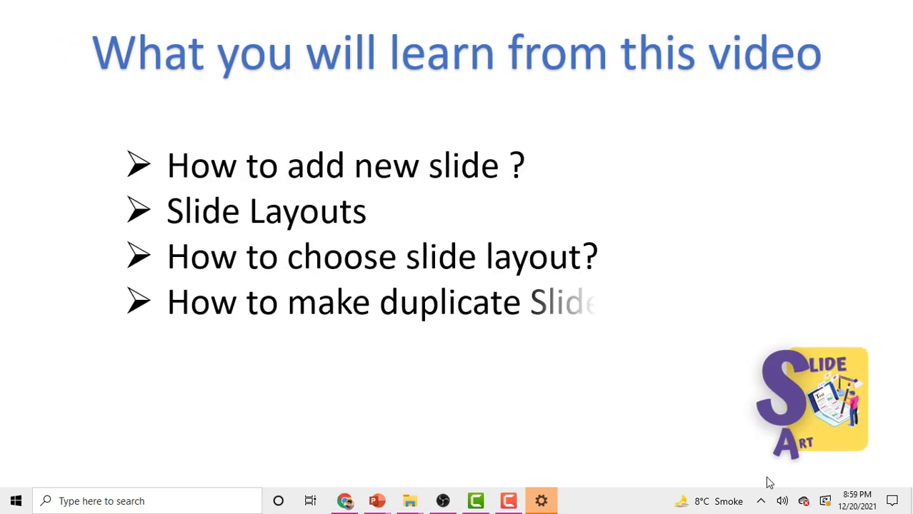
End the slide show and return to editing slide 2 in Normal view
{"action": "left_click", "coordinate": [770, 483]}
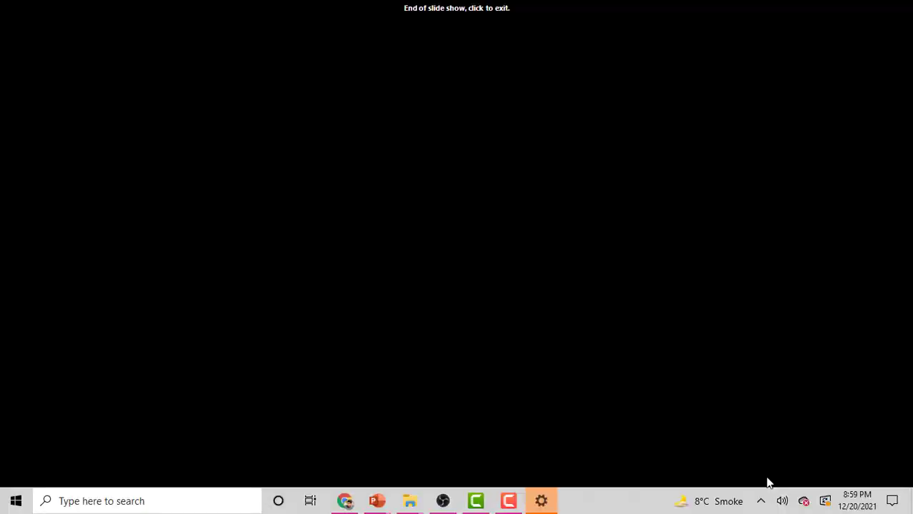
{"action": "left_click", "coordinate": [768, 481]}
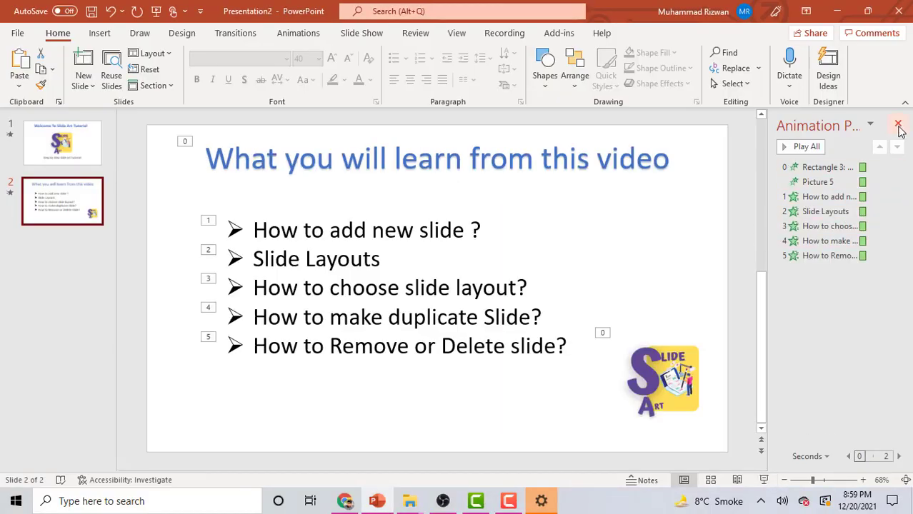
Close the Animation Pane, add blank slide 3, and display the Office Theme layout gallery
{"action": "left_click", "coordinate": [899, 126]}
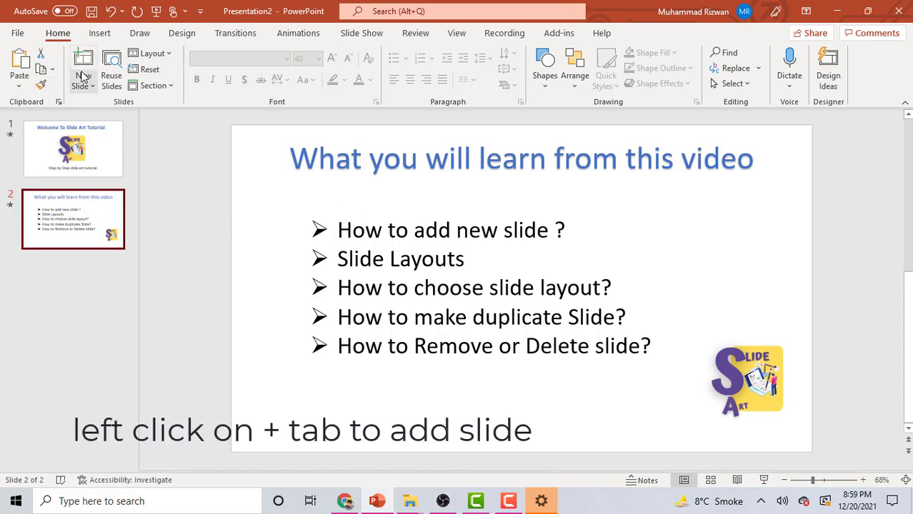
{"action": "left_click", "coordinate": [82, 61]}
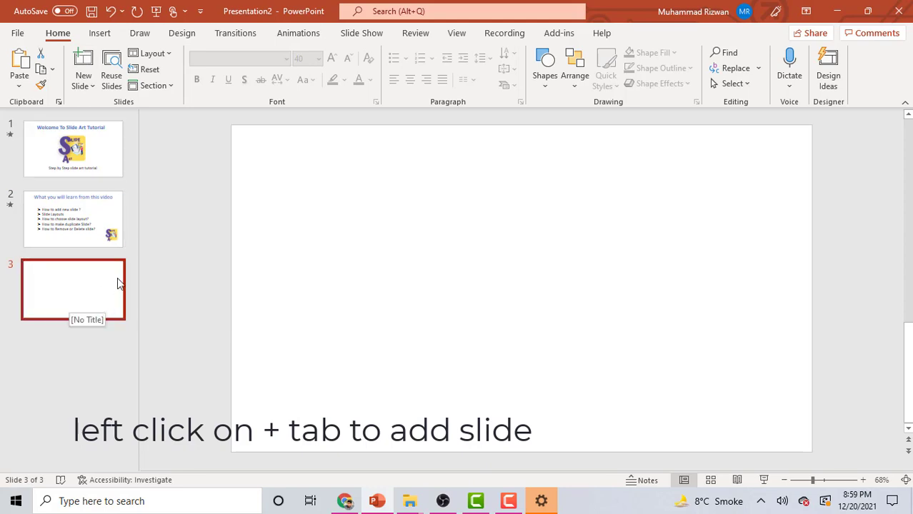
{"action": "left_click", "coordinate": [91, 86]}
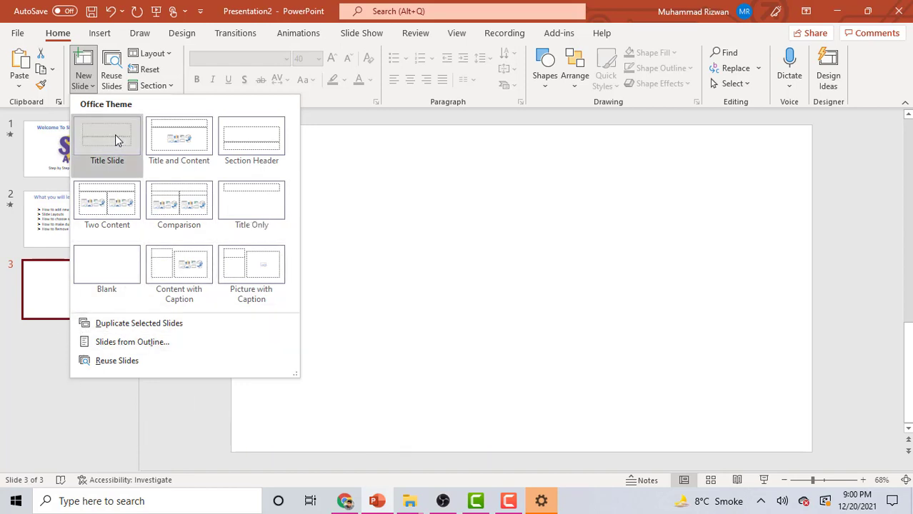
Add slides in Title Slide, Title and Content, Section Header, Two Content and Comparison layouts
{"action": "left_click", "coordinate": [116, 136]}
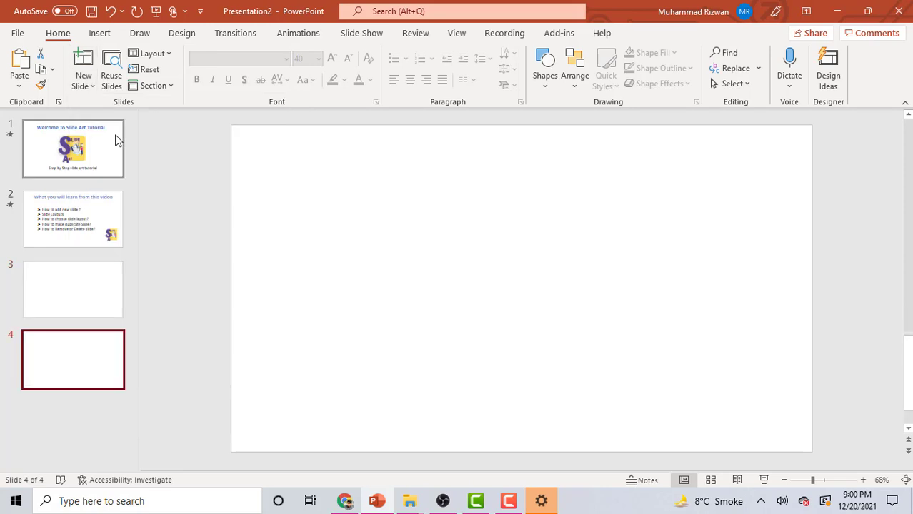
{"action": "left_click", "coordinate": [88, 85]}
{"action": "left_click", "coordinate": [168, 135]}
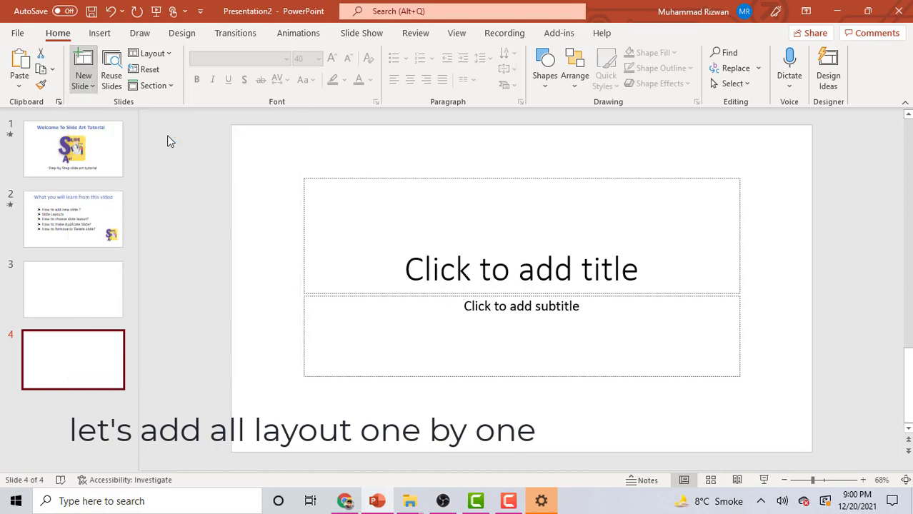
{"action": "left_click", "coordinate": [94, 87]}
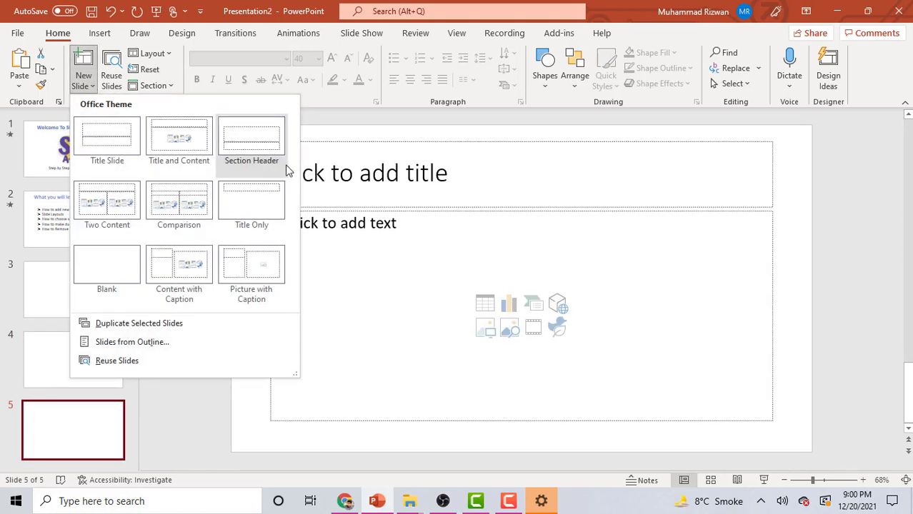
{"action": "left_click", "coordinate": [266, 152]}
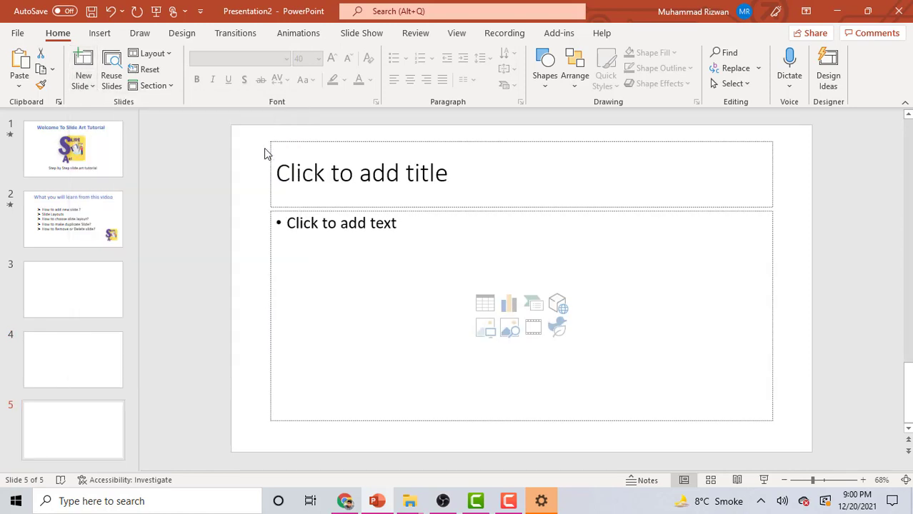
{"action": "left_click", "coordinate": [91, 87]}
{"action": "left_click", "coordinate": [107, 199]}
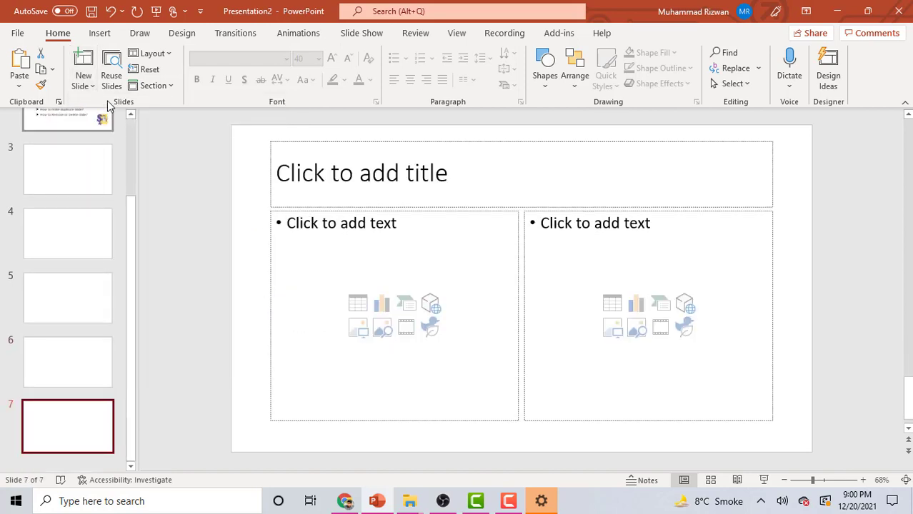
{"action": "left_click", "coordinate": [95, 84]}
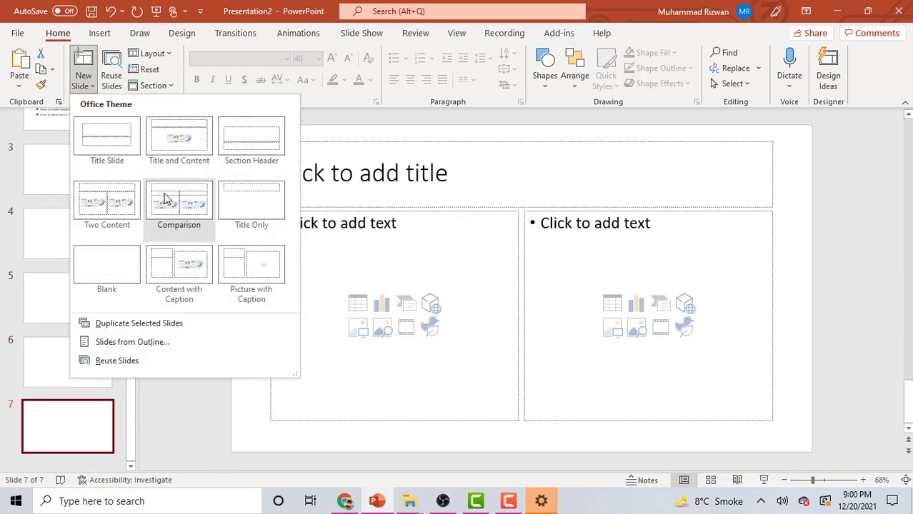
{"action": "left_click", "coordinate": [164, 198]}
Add slides in Title Only, Blank, Content with Caption and Picture with Caption layouts
{"action": "left_click", "coordinate": [91, 91]}
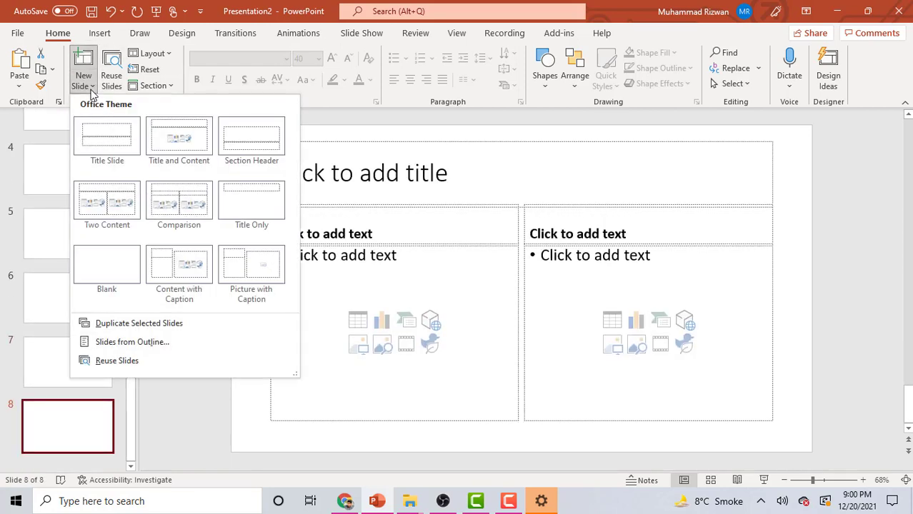
{"action": "left_click", "coordinate": [238, 208]}
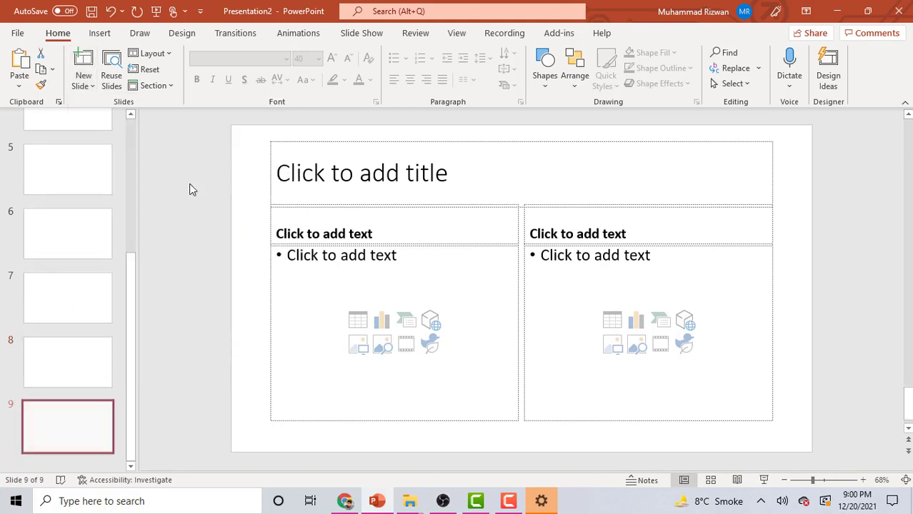
{"action": "left_click", "coordinate": [91, 88]}
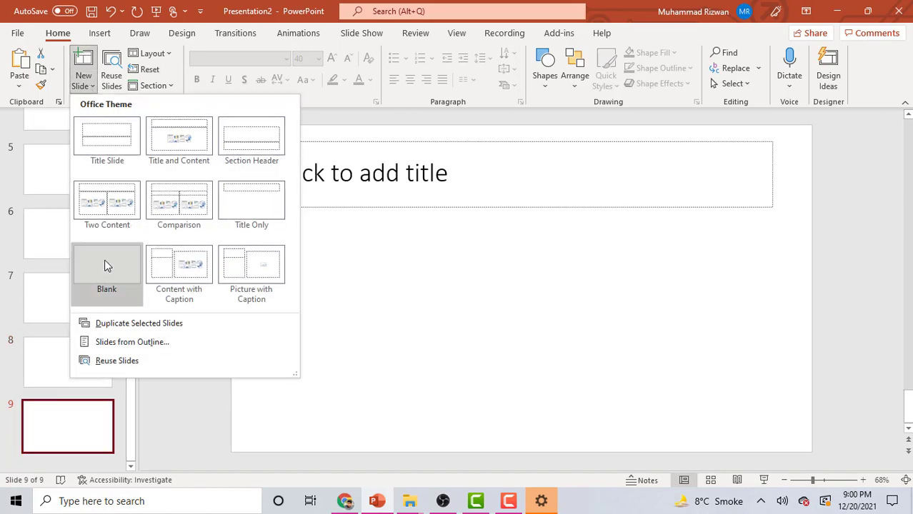
{"action": "left_click", "coordinate": [106, 263]}
{"action": "left_click", "coordinate": [91, 89]}
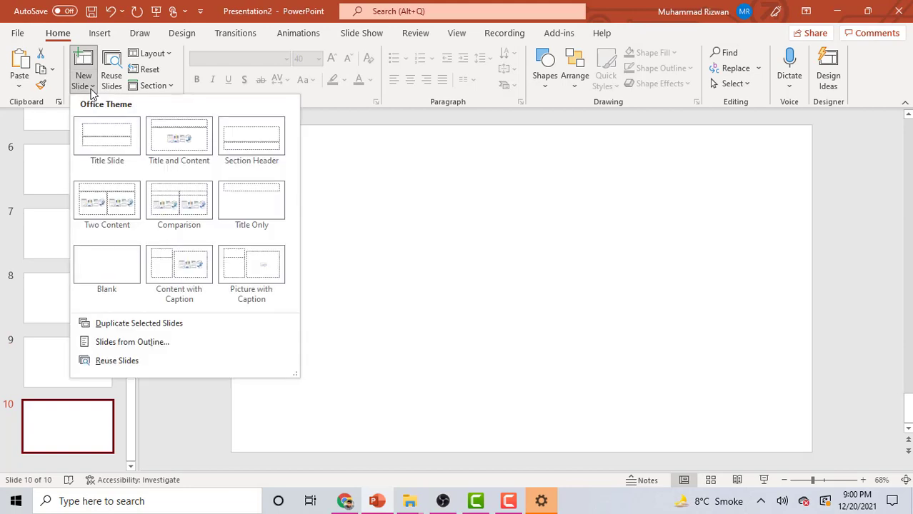
{"action": "left_click", "coordinate": [167, 262]}
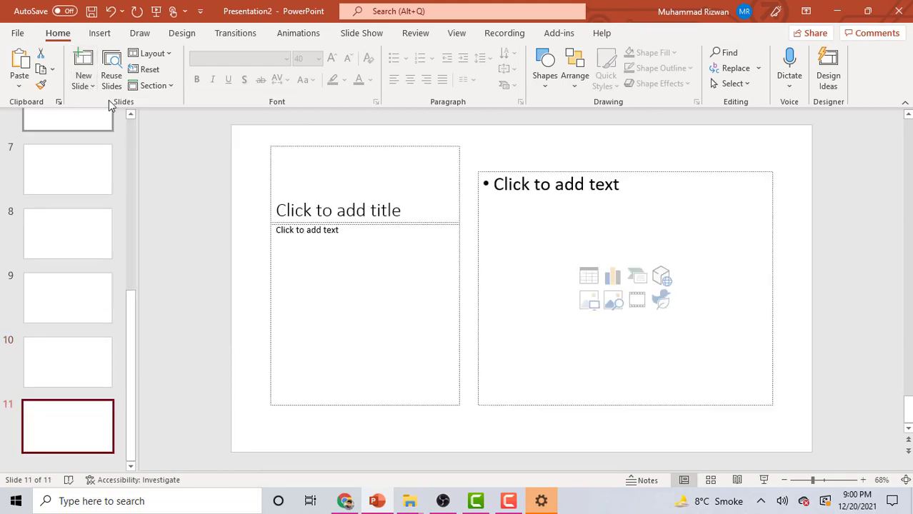
{"action": "left_click", "coordinate": [89, 84]}
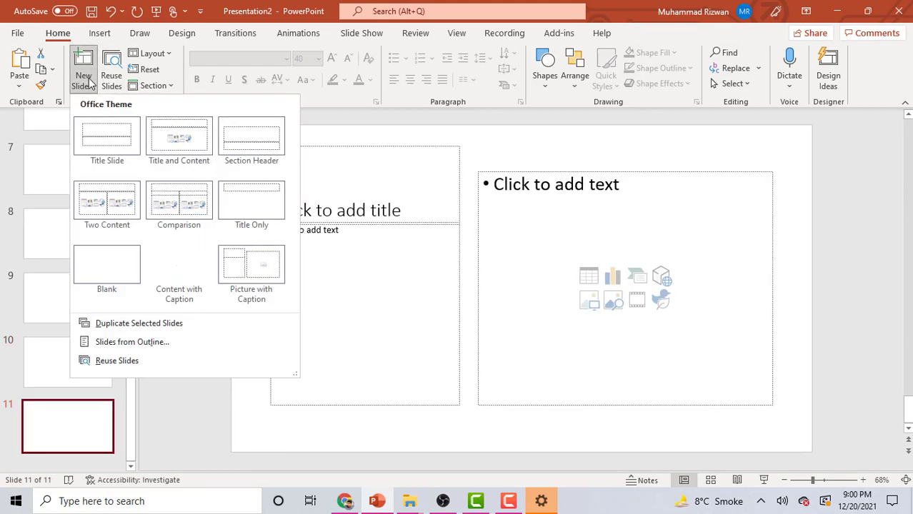
{"action": "left_click", "coordinate": [250, 278]}
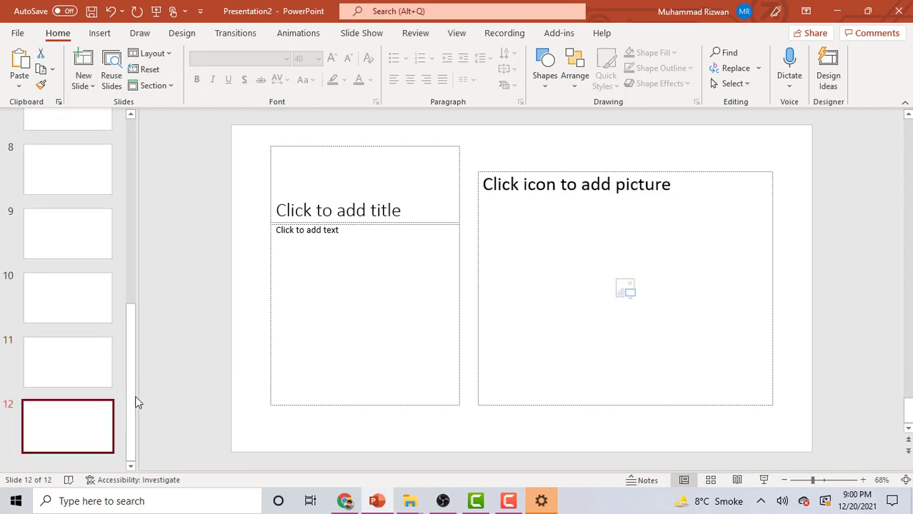
{"action": "left_click_drag", "start_coordinate": [132, 397], "coordinate": [148, 207]}
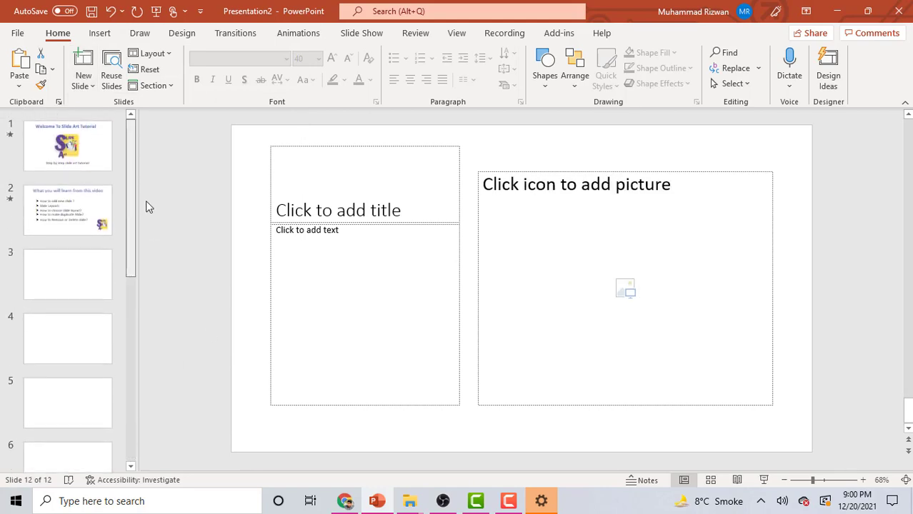
Give slide 4 the title 'Slide Art' and subtitle 'Step by step tutorial', then go to slide 5
{"action": "left_click", "coordinate": [75, 287]}
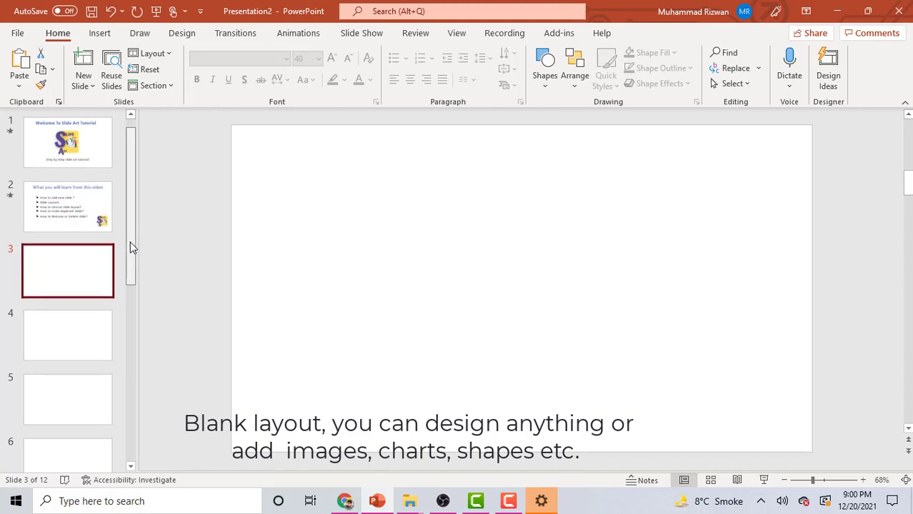
{"action": "scroll", "coordinate": [130, 244], "scroll_direction": "down", "scroll_amount": 3}
{"action": "left_click", "coordinate": [62, 242]}
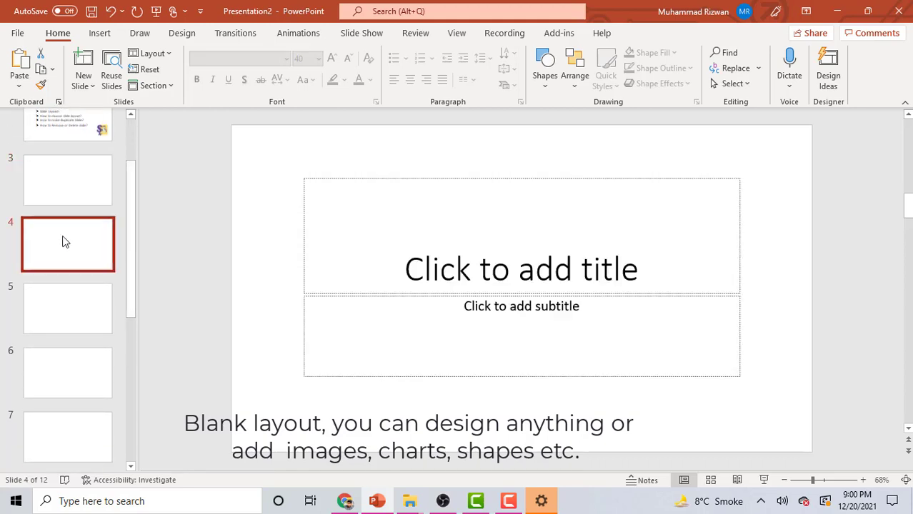
{"action": "left_click", "coordinate": [501, 279]}
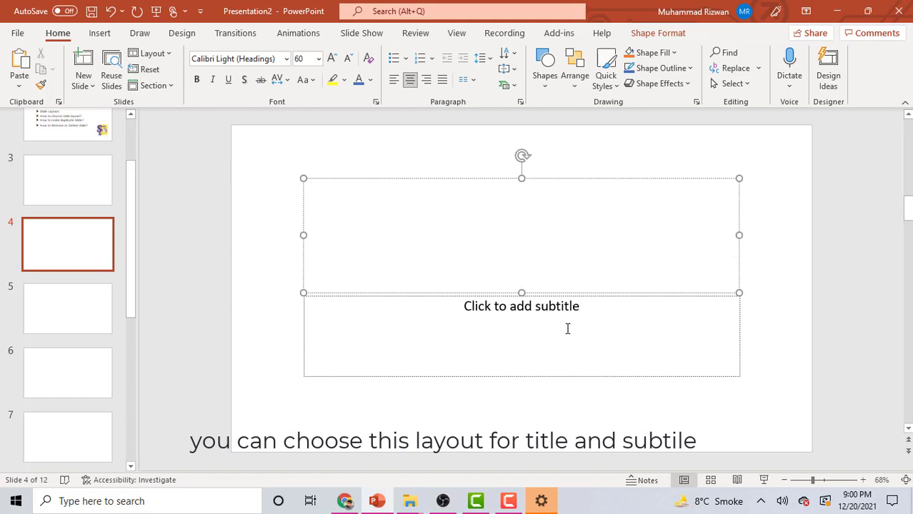
{"action": "type", "text": "Slide "}
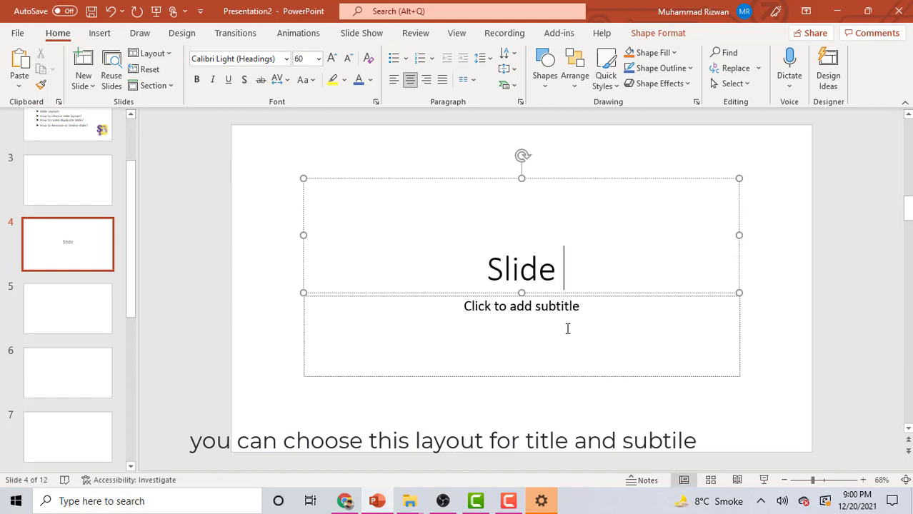
{"action": "type", "text": "Art"}
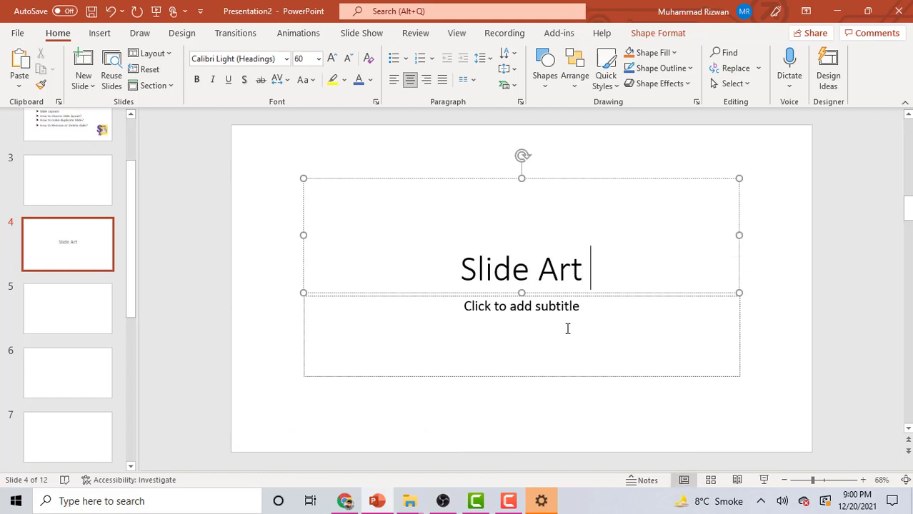
{"action": "left_click", "coordinate": [593, 326]}
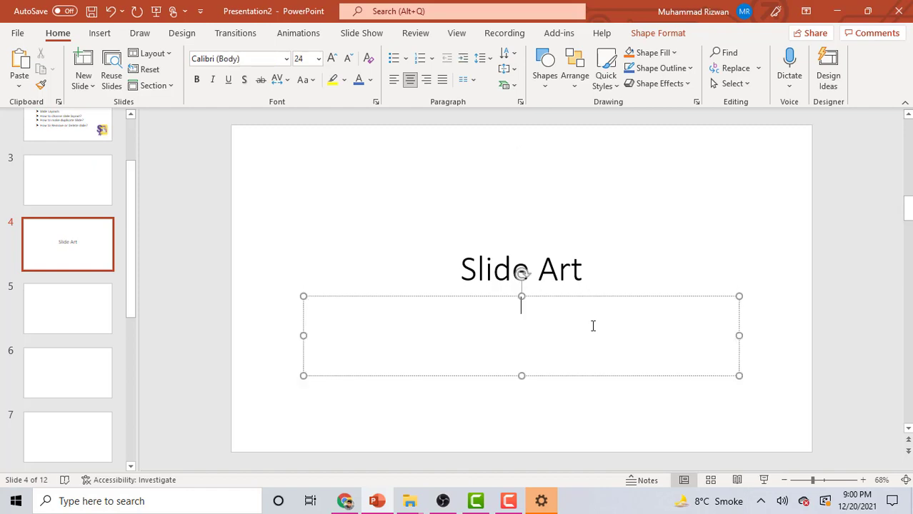
{"action": "type", "text": "s"}
{"action": "type", "text": "p by step tuto"}
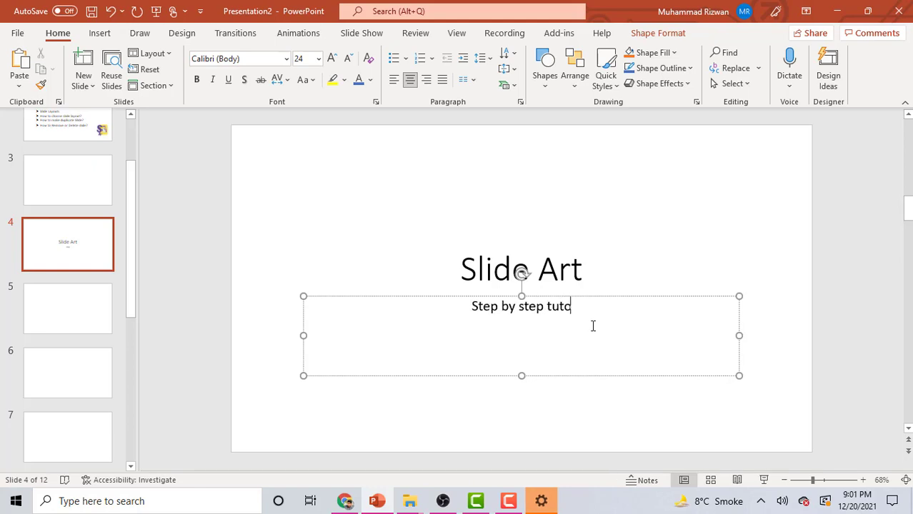
{"action": "type", "text": "rial"}
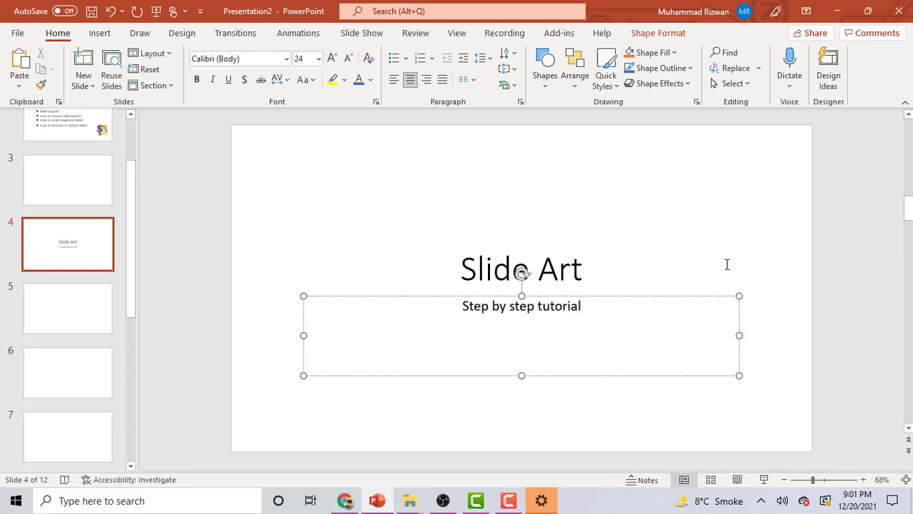
{"action": "left_click", "coordinate": [727, 264]}
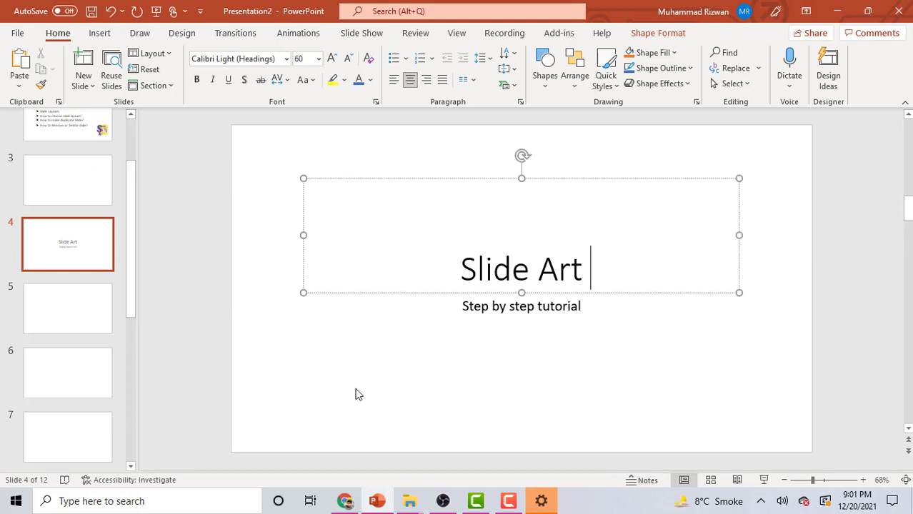
{"action": "left_click", "coordinate": [79, 322]}
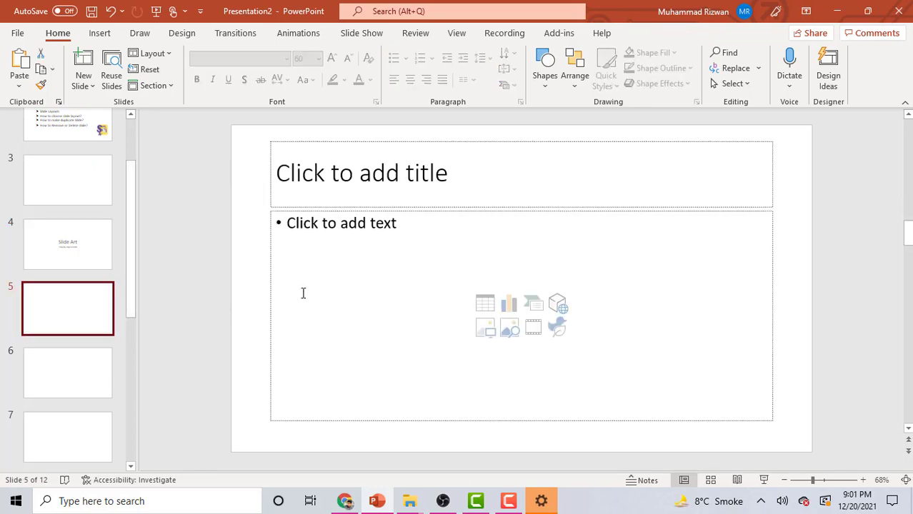
Type 'Slide Art tutorial' as slide 5's title and start inserting a picture below it
{"action": "left_click", "coordinate": [470, 174]}
{"action": "type", "text": "Sl"}
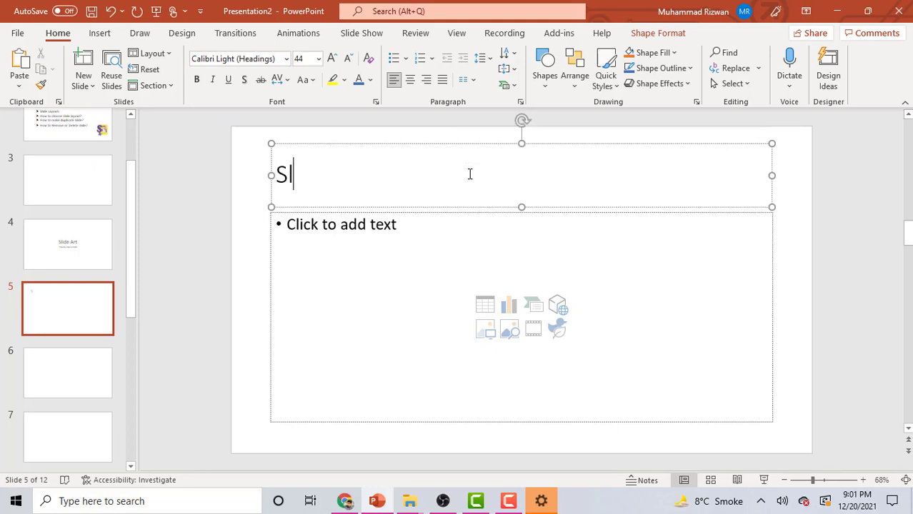
{"action": "type", "text": "ide Ar"}
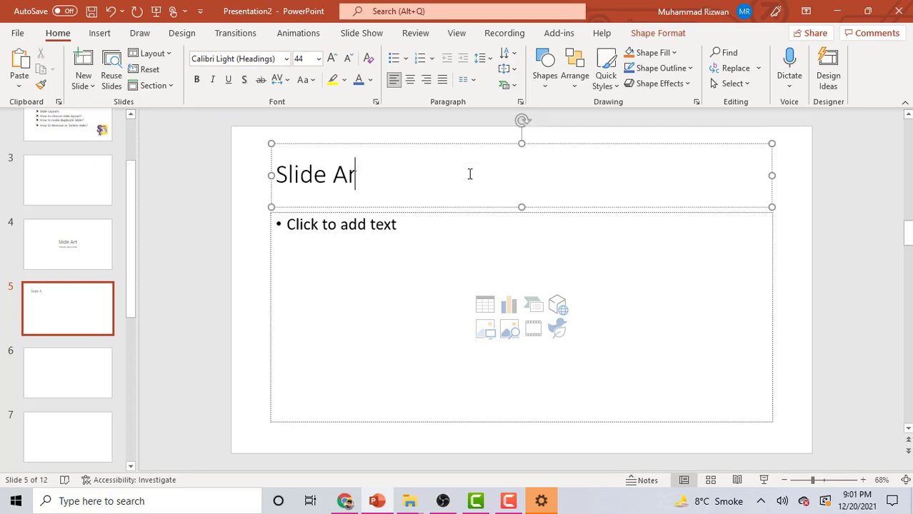
{"action": "type", "text": "t tut"}
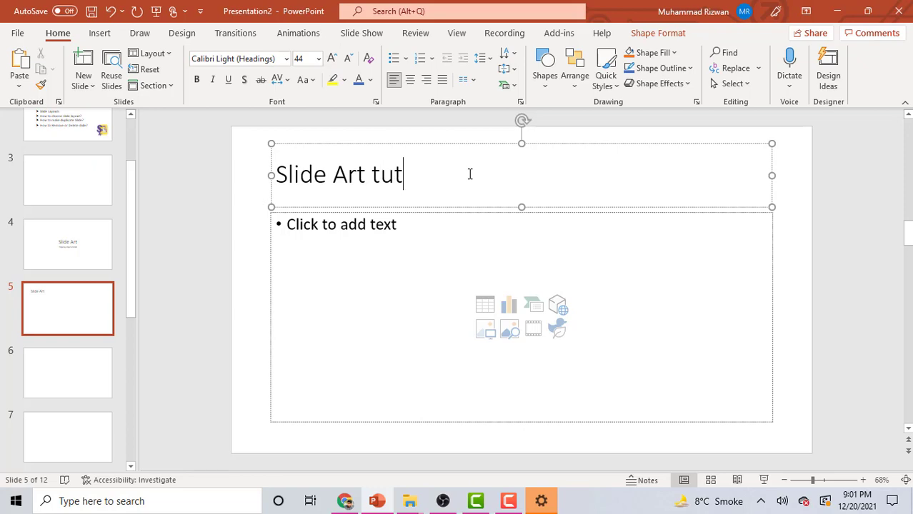
{"action": "type", "text": "orial"}
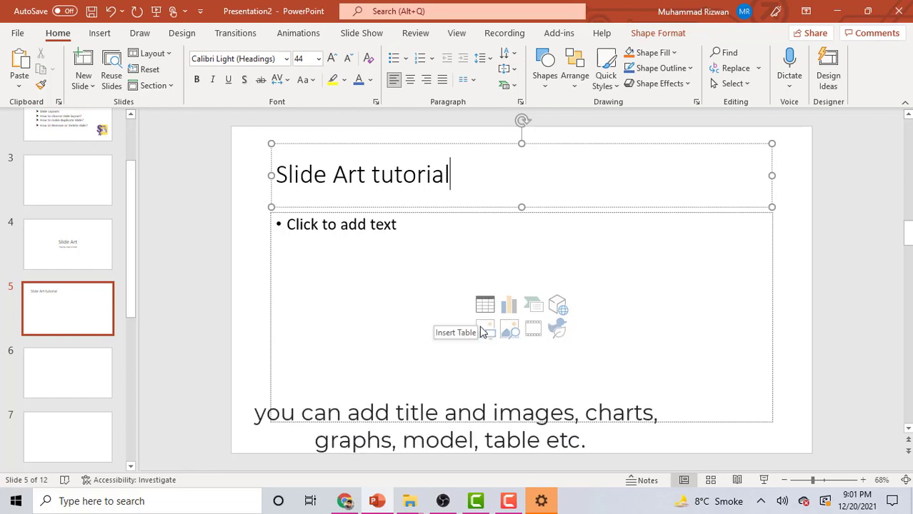
{"action": "left_click", "coordinate": [485, 331]}
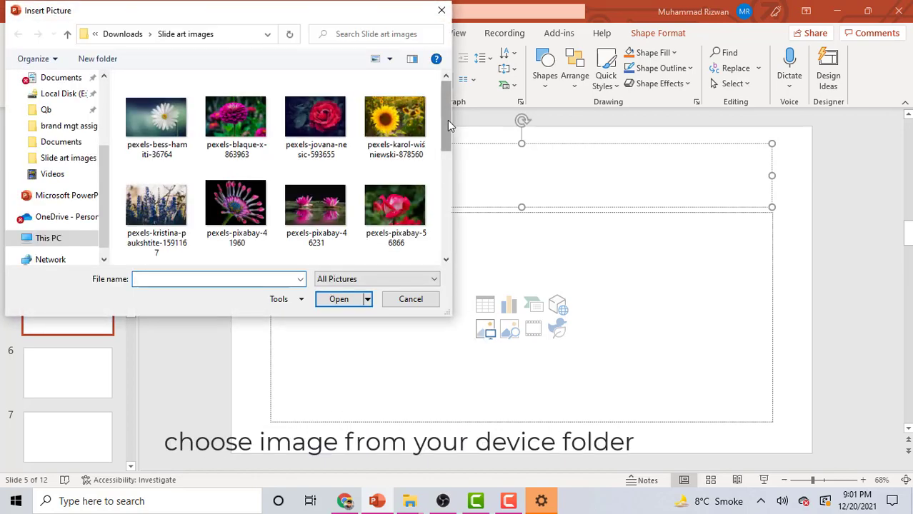
Insert the 'Slide Art logo' image into slide 5's content placeholder
{"action": "left_click_drag", "start_coordinate": [447, 120], "coordinate": [443, 215]}
{"action": "left_click", "coordinate": [223, 243]}
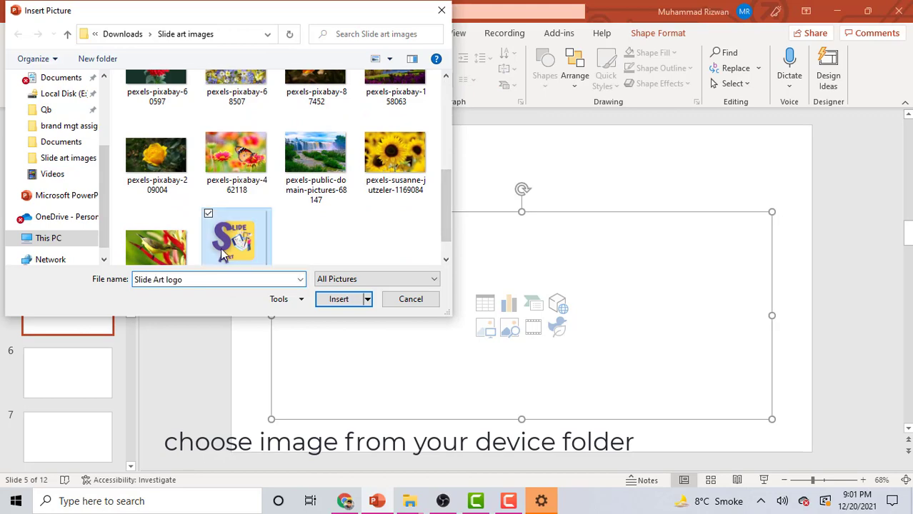
{"action": "left_click", "coordinate": [339, 299]}
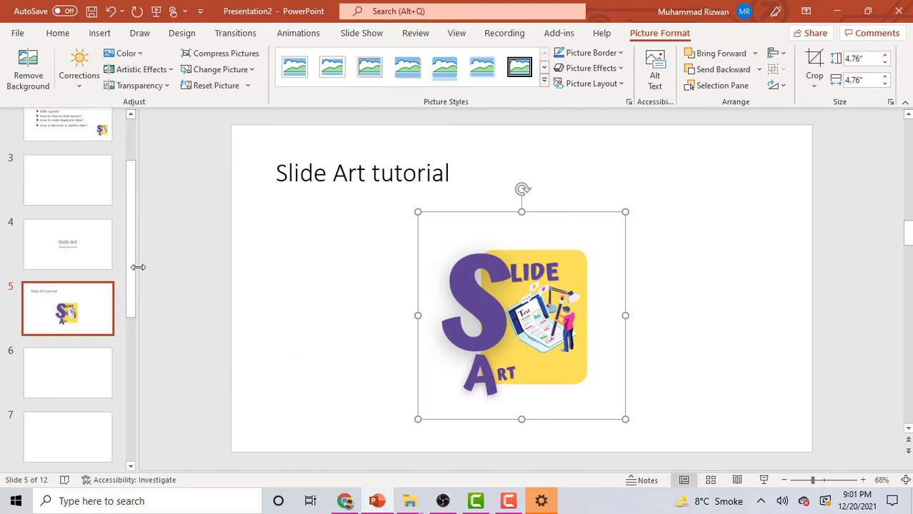
{"action": "left_click_drag", "start_coordinate": [129, 263], "coordinate": [129, 289]}
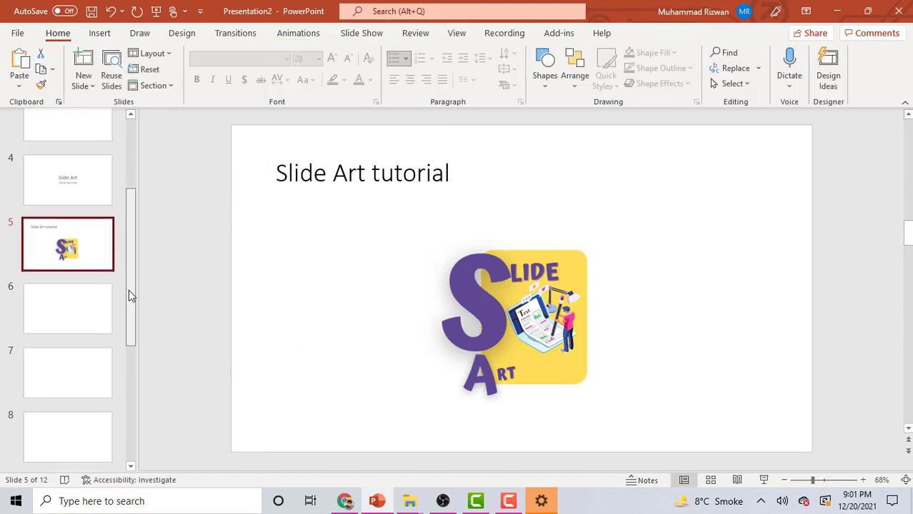
Title slide 6 'Slide Art Tutorial' with subtitle 'Step by Step PowerPoint Tutorial'
{"action": "left_click", "coordinate": [63, 290]}
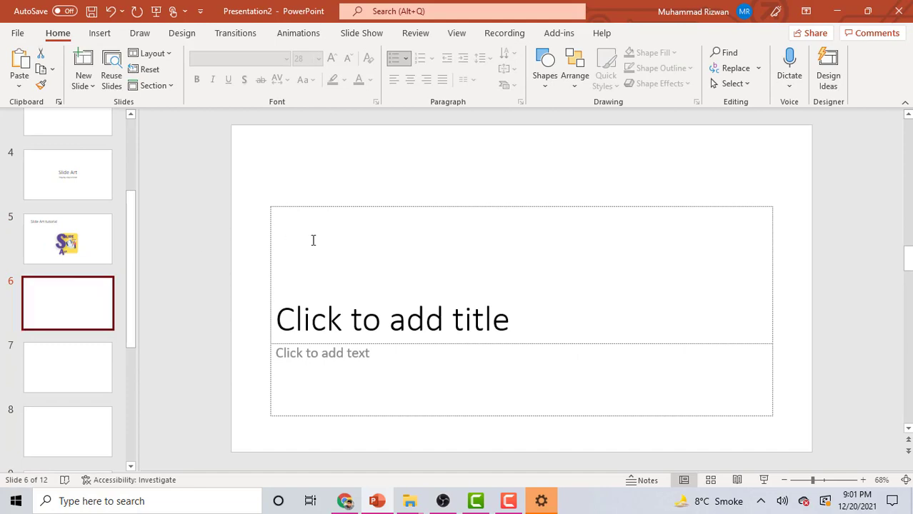
{"action": "left_click", "coordinate": [512, 313]}
{"action": "type", "text": "S"}
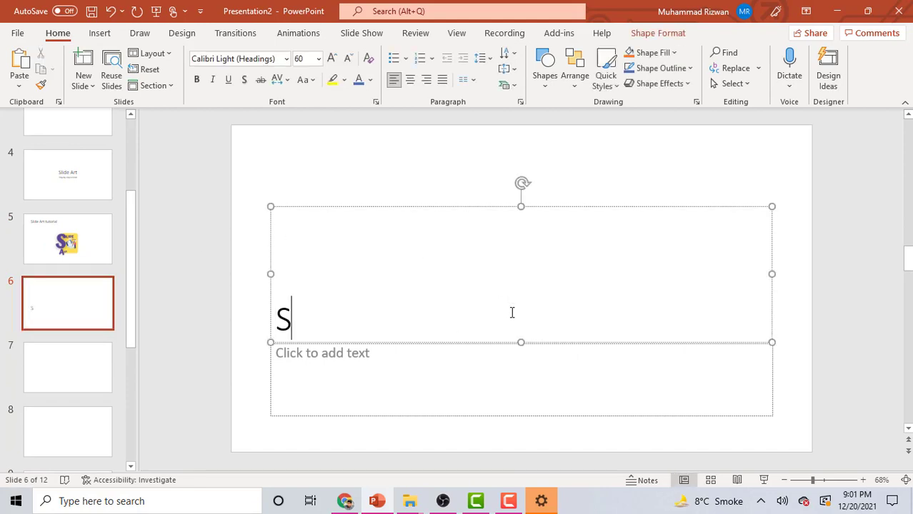
{"action": "type", "text": "lide "}
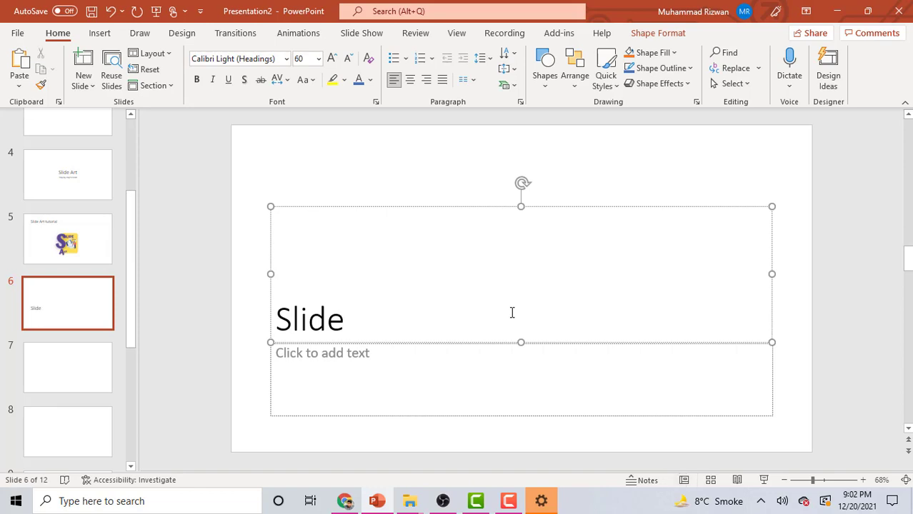
{"action": "type", "text": "Art Tu"}
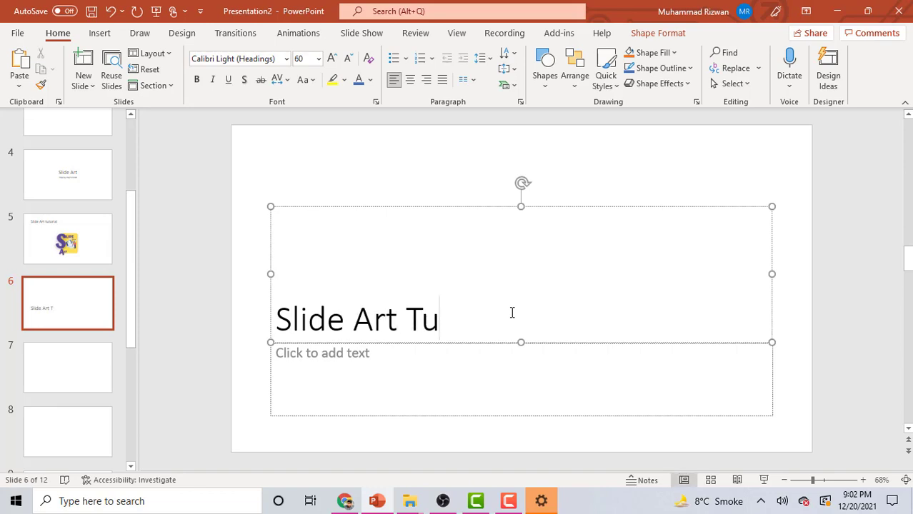
{"action": "type", "text": "toria"}
{"action": "type", "text": "l"}
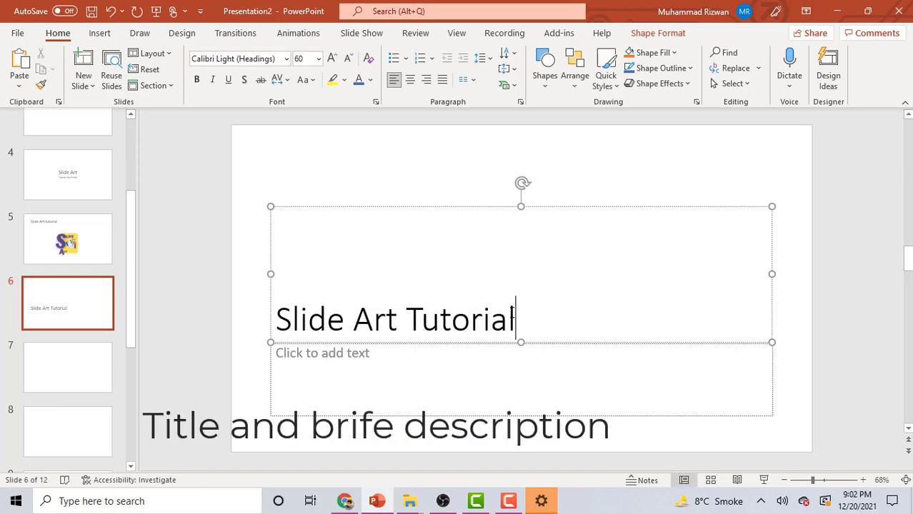
{"action": "left_click", "coordinate": [452, 369]}
{"action": "type", "text": "St"}
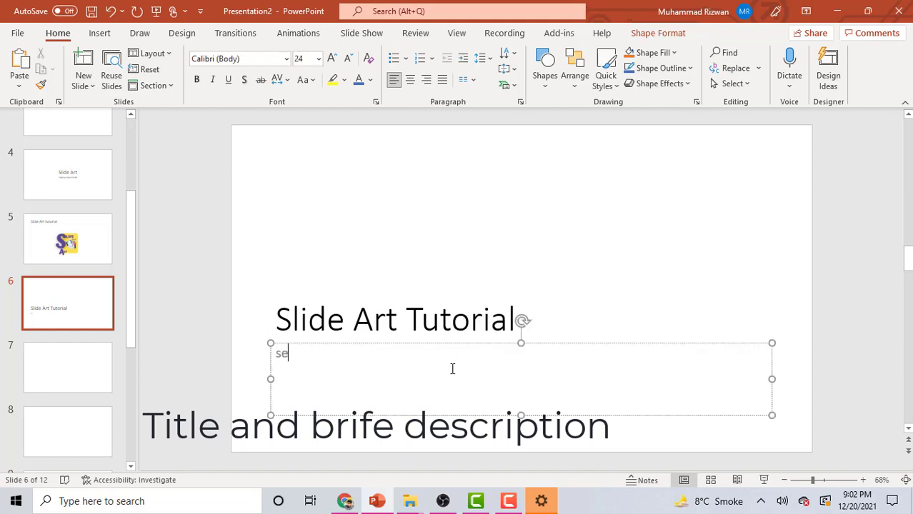
{"action": "type", "text": "Step by Step PowerPoint Tutorial"}
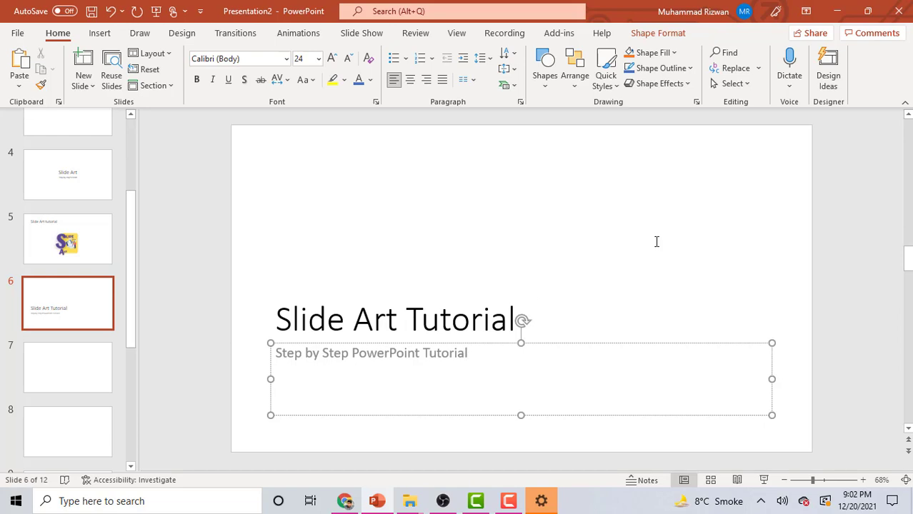
{"action": "left_click", "coordinate": [657, 242]}
Give slide 7 the title 'Types of Flowers'
{"action": "key", "text": "ctrl+shift+Left"}
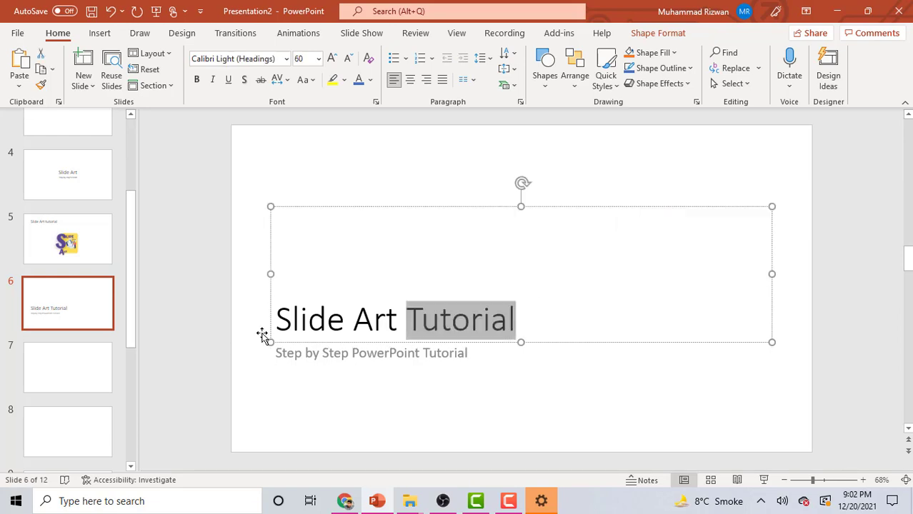
{"action": "left_click", "coordinate": [77, 374]}
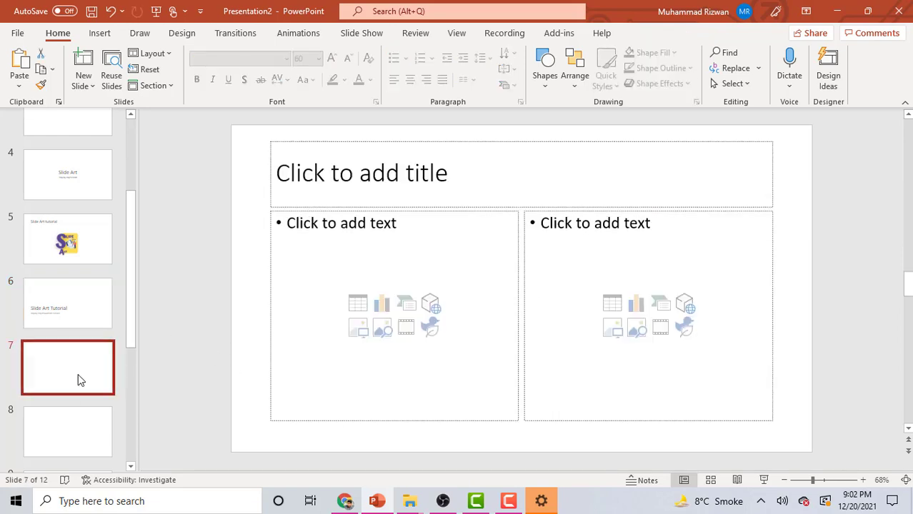
{"action": "left_click", "coordinate": [496, 186]}
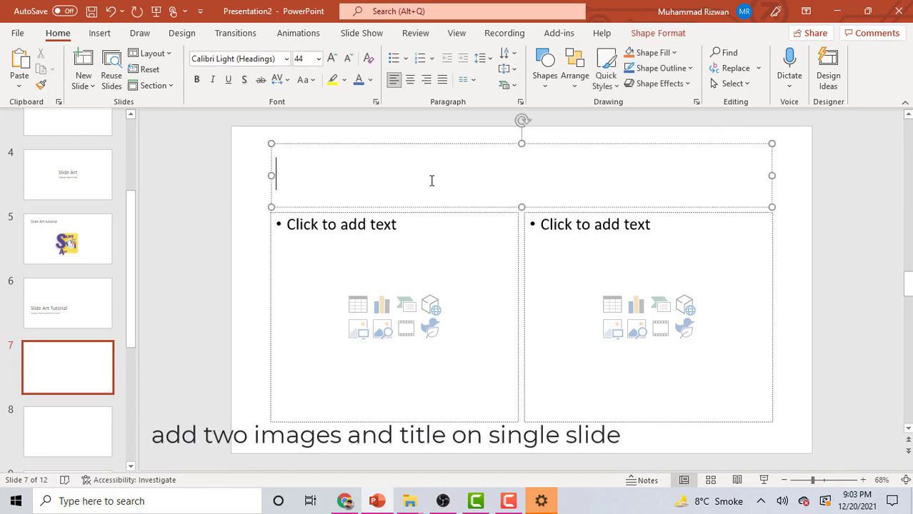
{"action": "type", "text": "Types of "}
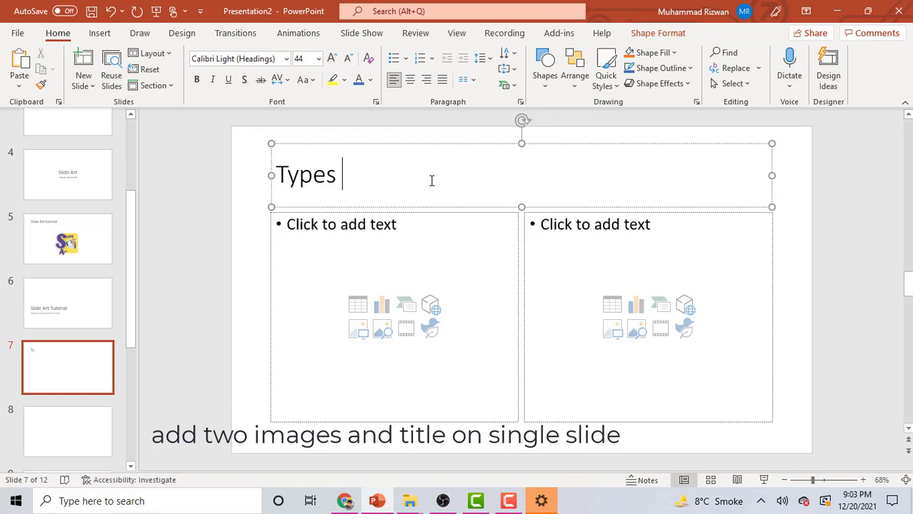
{"action": "type", "text": "Fl"}
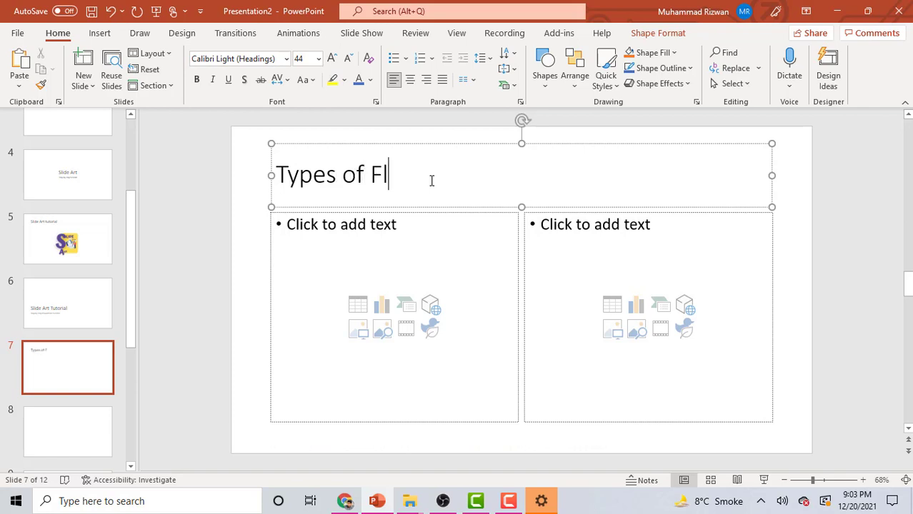
{"action": "type", "text": "owers"}
Insert the pink flower photo (pexels-blaque-x-863963) on the left and a sunflower photo on the right
{"action": "left_click", "coordinate": [361, 341]}
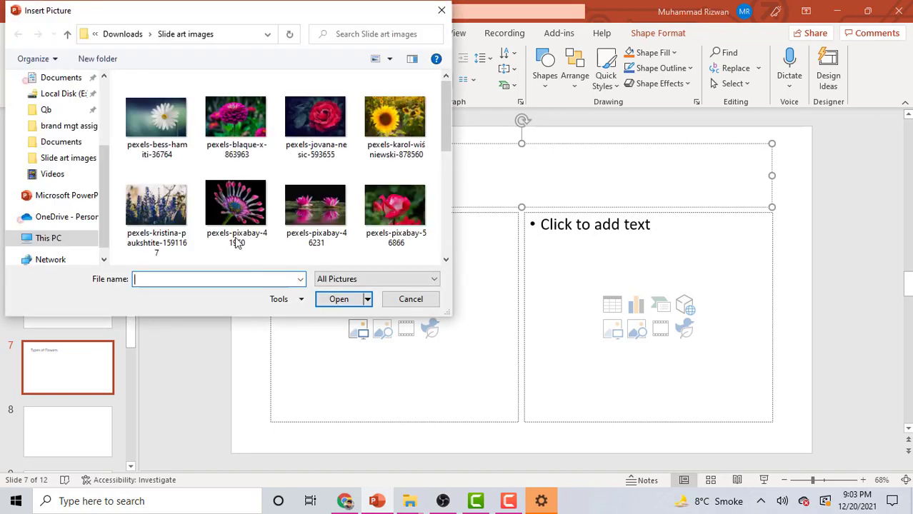
{"action": "left_click", "coordinate": [231, 128]}
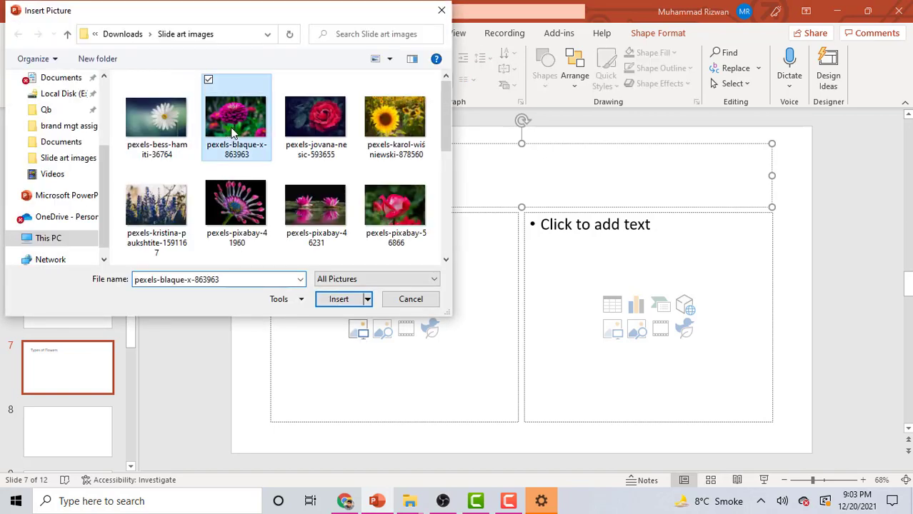
{"action": "left_click", "coordinate": [333, 298]}
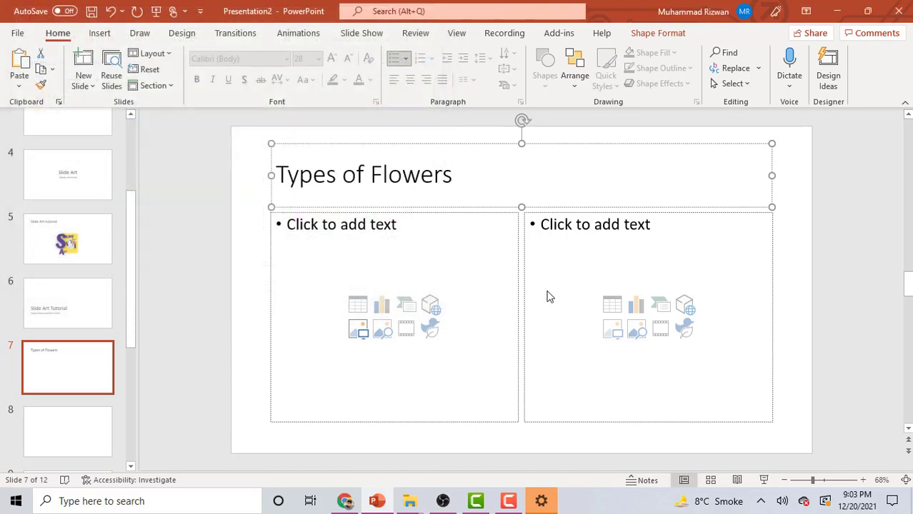
{"action": "left_click", "coordinate": [613, 333]}
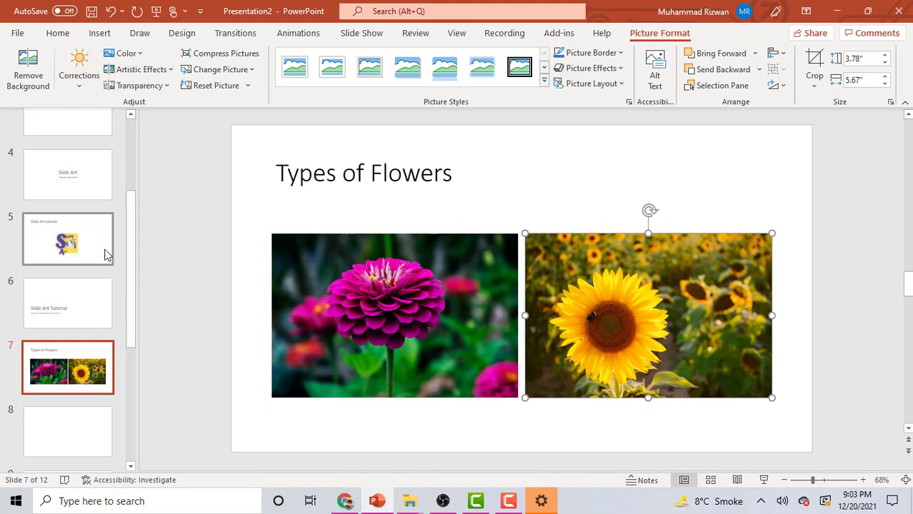
{"action": "left_click_drag", "start_coordinate": [133, 238], "coordinate": [136, 312]}
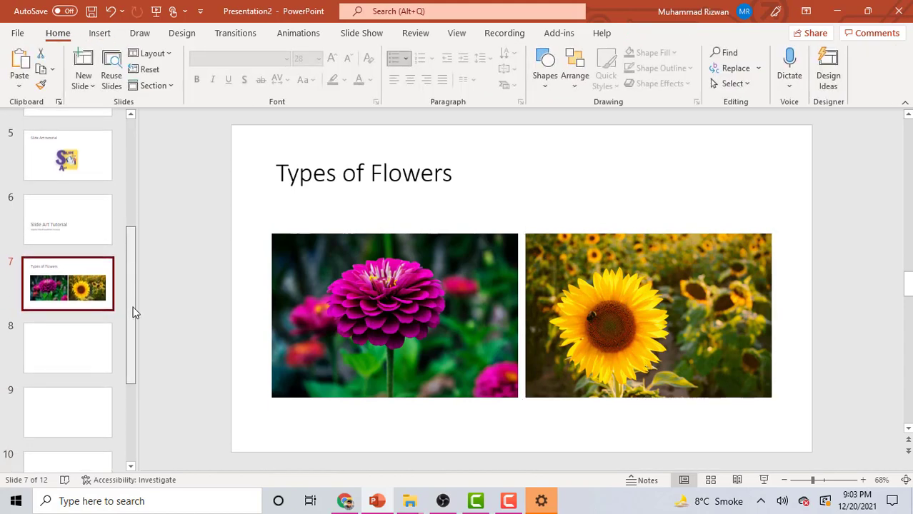
Give slide 8 the title 'Types of Flower'
{"action": "left_click", "coordinate": [77, 341]}
{"action": "scroll", "coordinate": [74, 338], "scroll_direction": "down", "scroll_amount": 1}
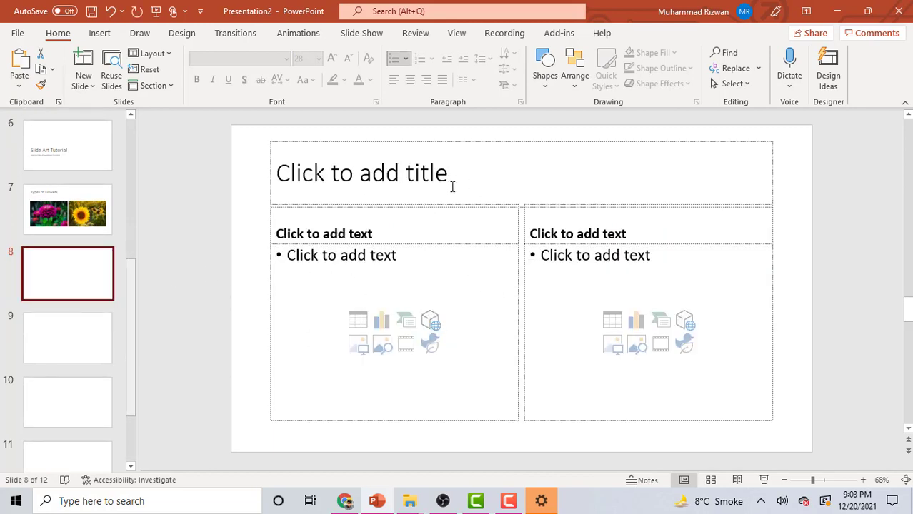
{"action": "left_click", "coordinate": [452, 186]}
{"action": "type", "text": "t"}
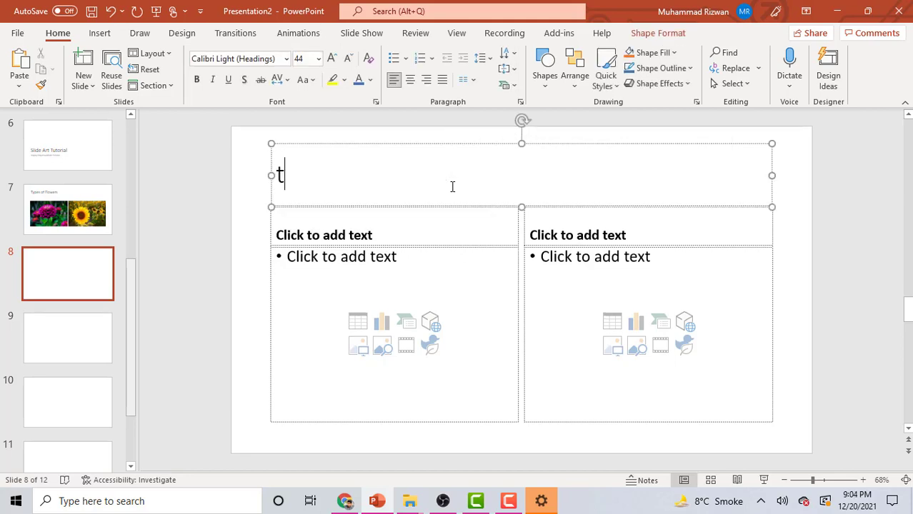
{"action": "type", "text": "y"}
{"action": "key", "text": "BackSpace"}
{"action": "key", "text": "BackSpace"}
{"action": "type", "text": "Ty"}
{"action": "type", "text": "pes of"}
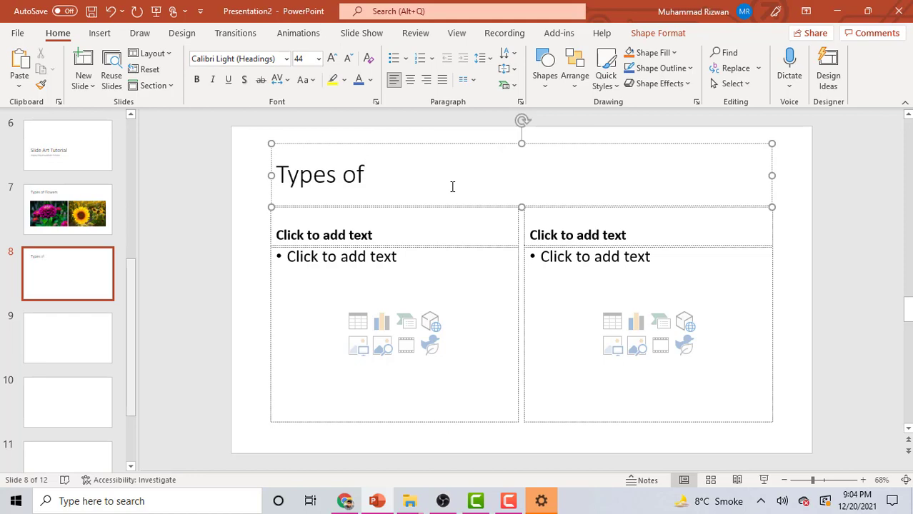
{"action": "type", "text": " Flower"}
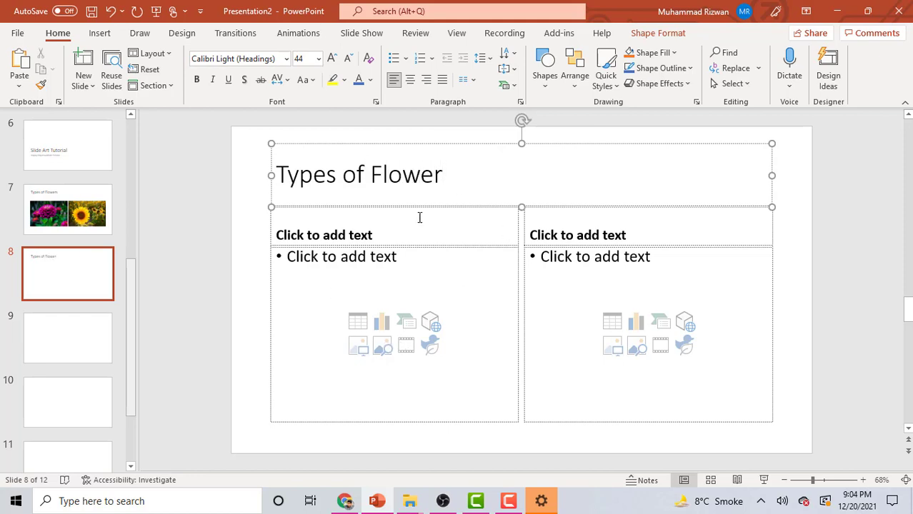
Insert a white daisy photo on the left and a red rose photo on the right
{"action": "left_click", "coordinate": [366, 348]}
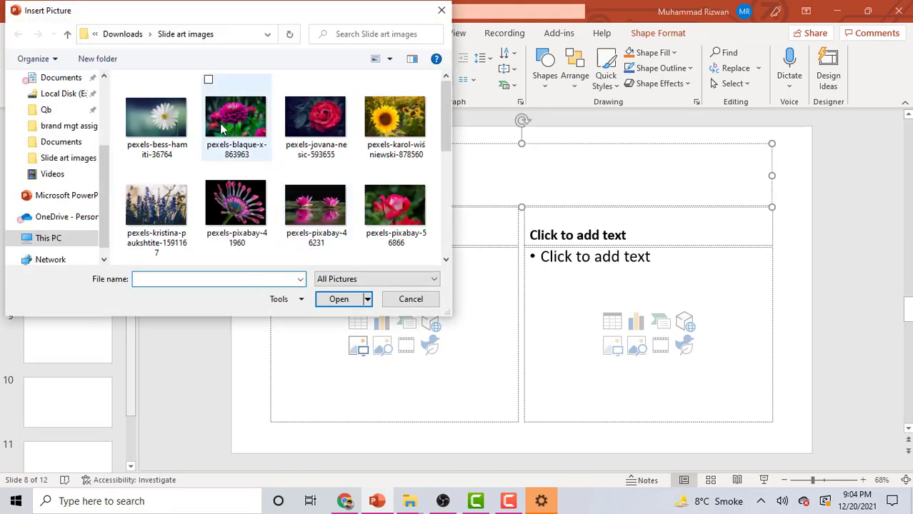
{"action": "left_click", "coordinate": [175, 121]}
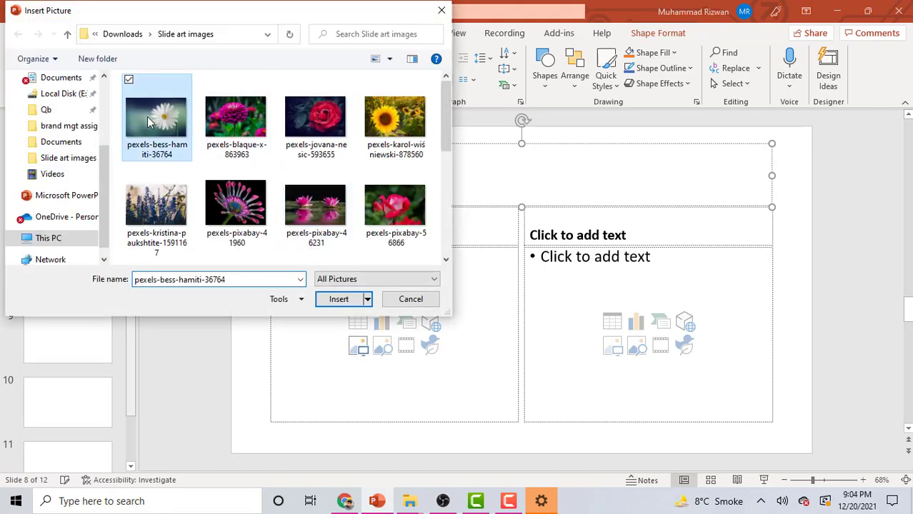
{"action": "left_click", "coordinate": [333, 300]}
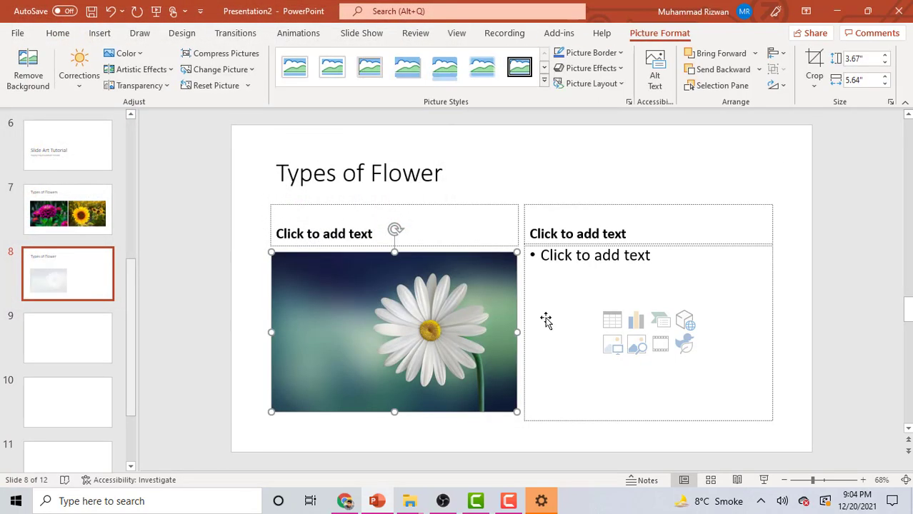
{"action": "left_click", "coordinate": [611, 348]}
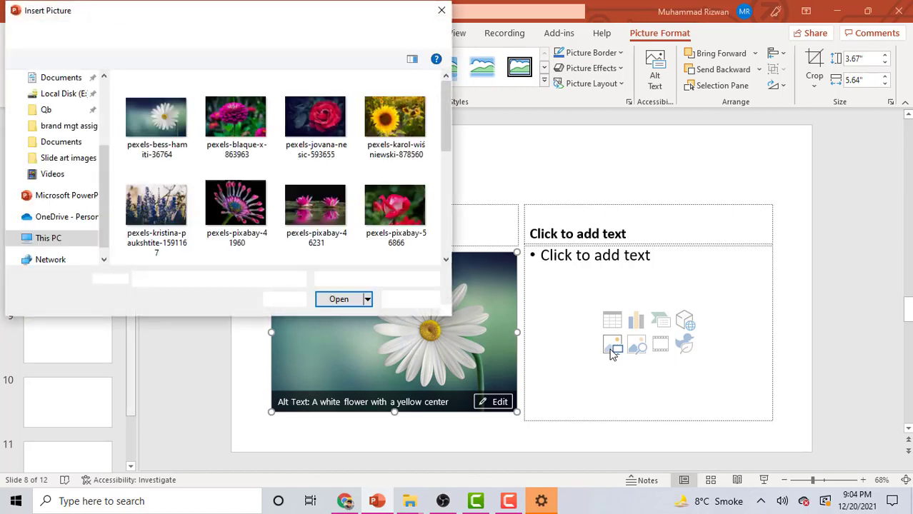
{"action": "scroll", "coordinate": [442, 116], "scroll_direction": "down", "scroll_amount": 1}
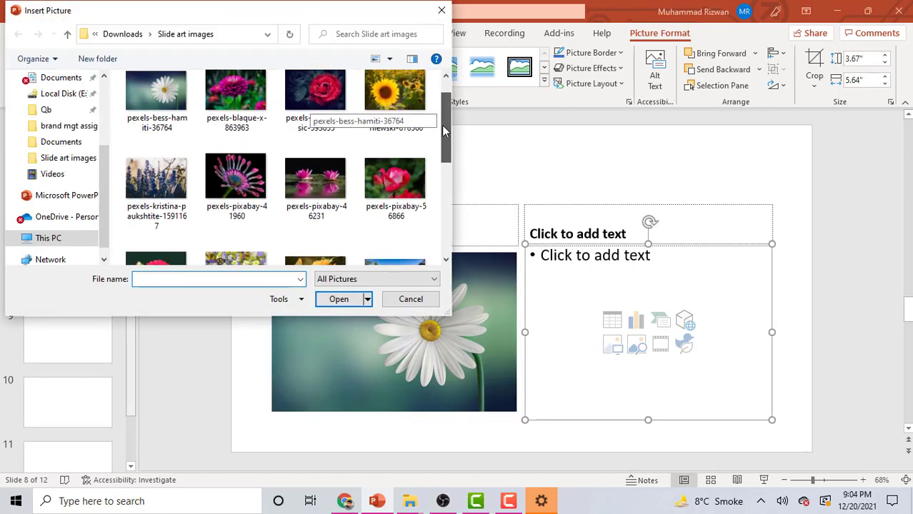
{"action": "left_click", "coordinate": [391, 194]}
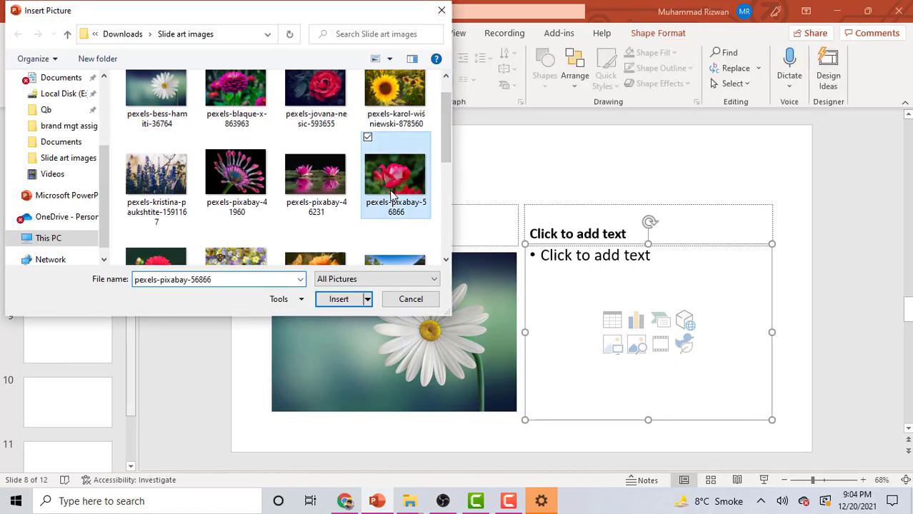
{"action": "left_click", "coordinate": [340, 300]}
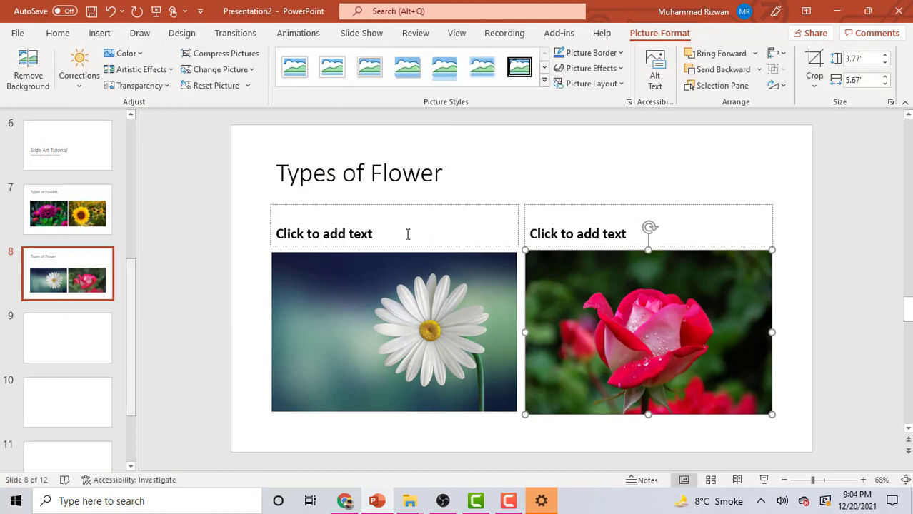
Caption the daisy 'Beautiful' and the rose 'Attractive'
{"action": "left_click", "coordinate": [407, 234]}
{"action": "type", "text": "bea"}
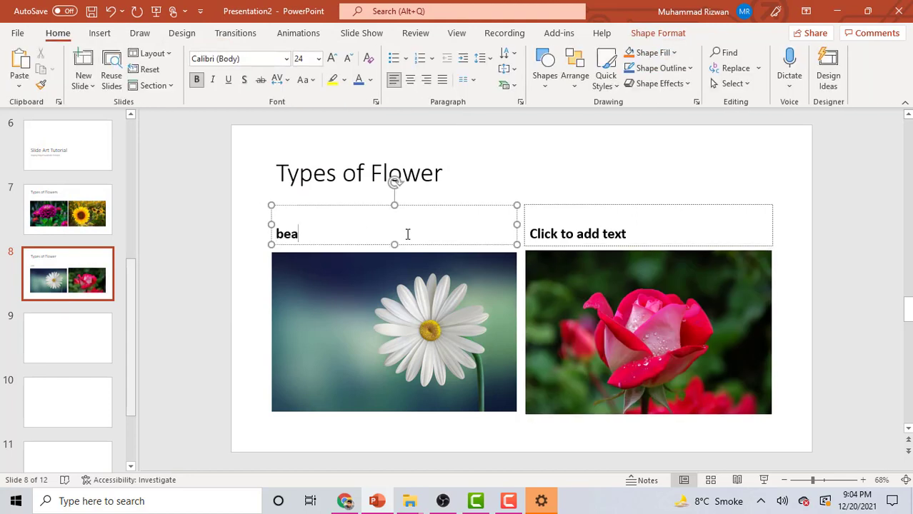
{"action": "type", "text": "utiful"}
{"action": "key", "text": "shift+F3"}
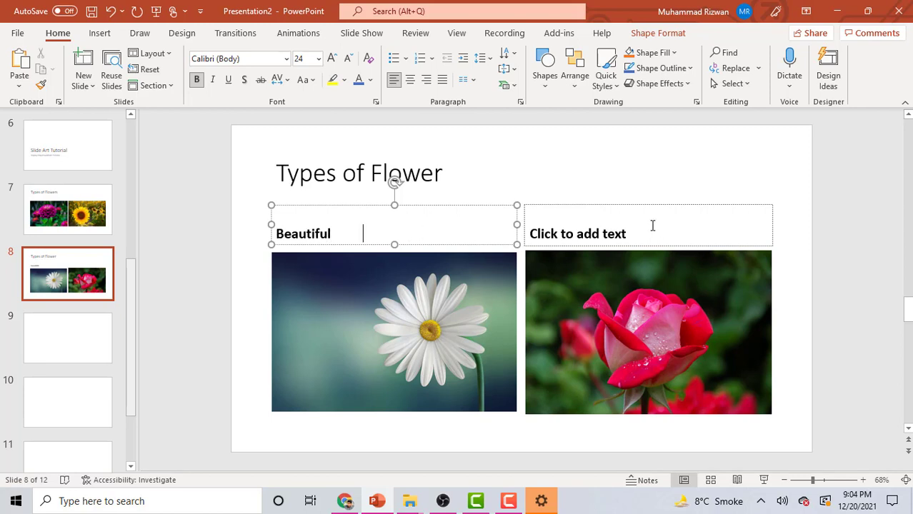
{"action": "left_click", "coordinate": [653, 226]}
{"action": "type", "text": "Attractive"}
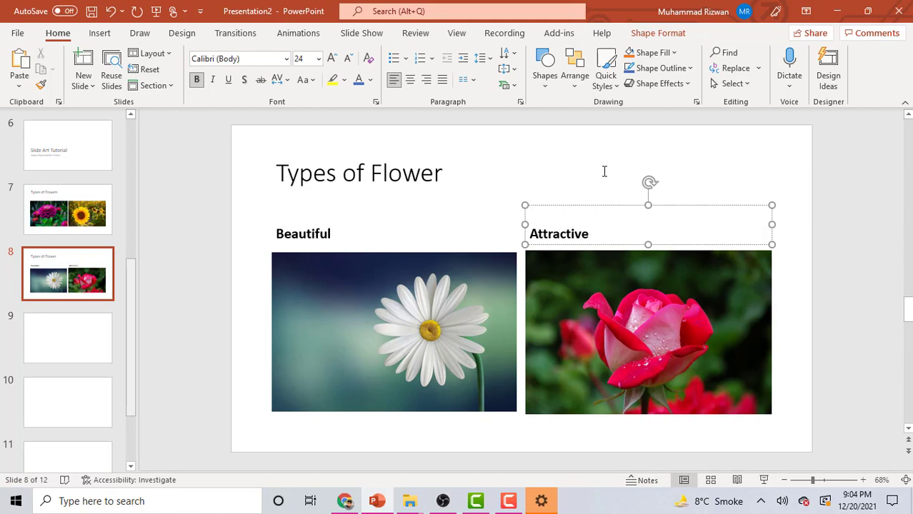
{"action": "left_click", "coordinate": [604, 172]}
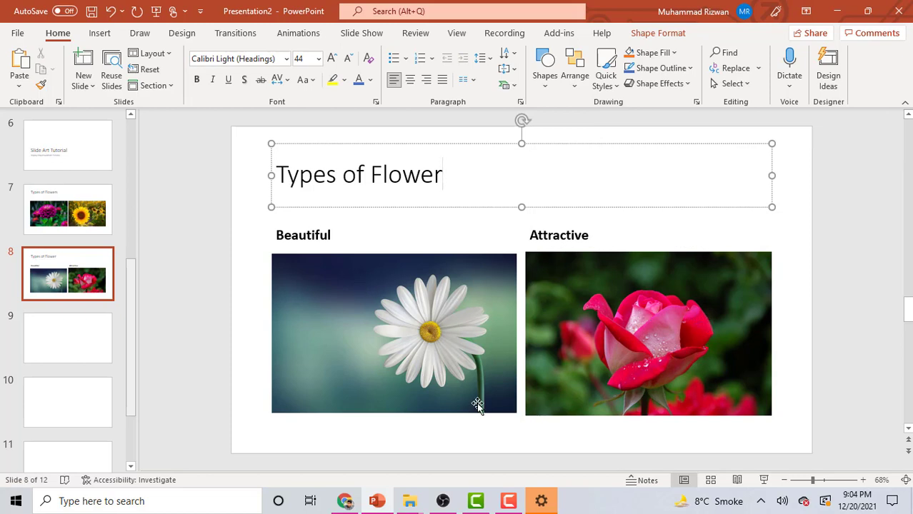
{"action": "left_click", "coordinate": [463, 239]}
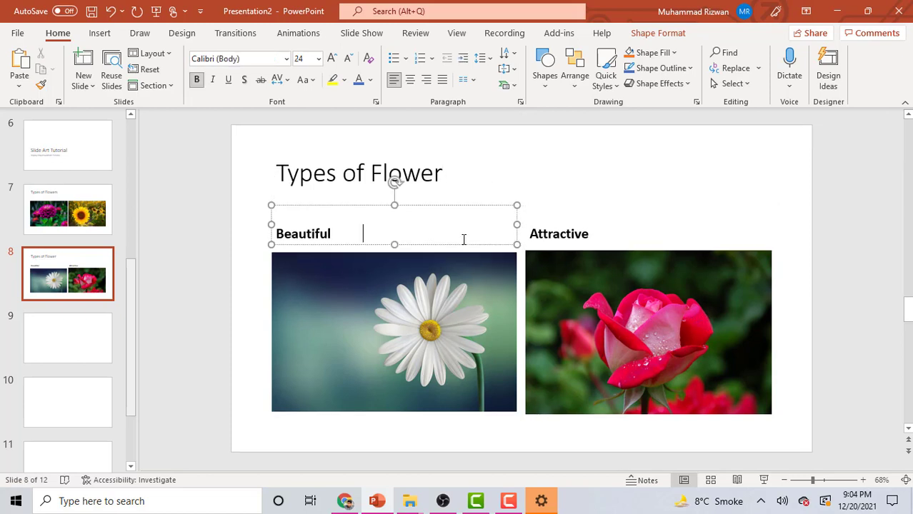
Give slide 9 the title 'Slide Art PowerPoint Tutorial'
{"action": "left_click", "coordinate": [57, 345]}
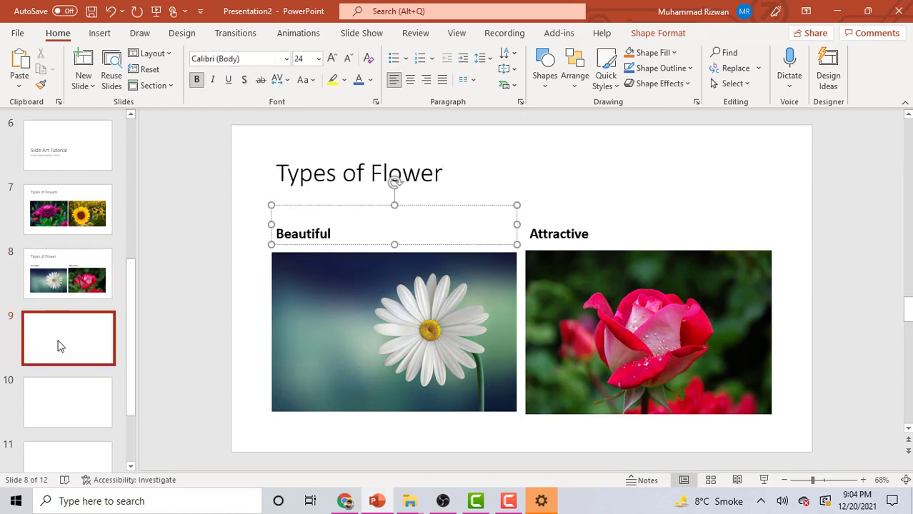
{"action": "left_click", "coordinate": [477, 187]}
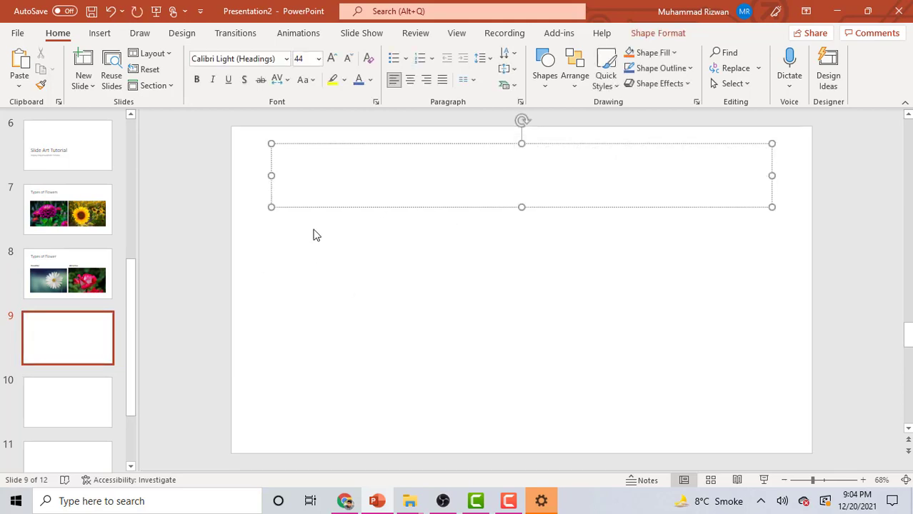
{"action": "type", "text": "Sli"}
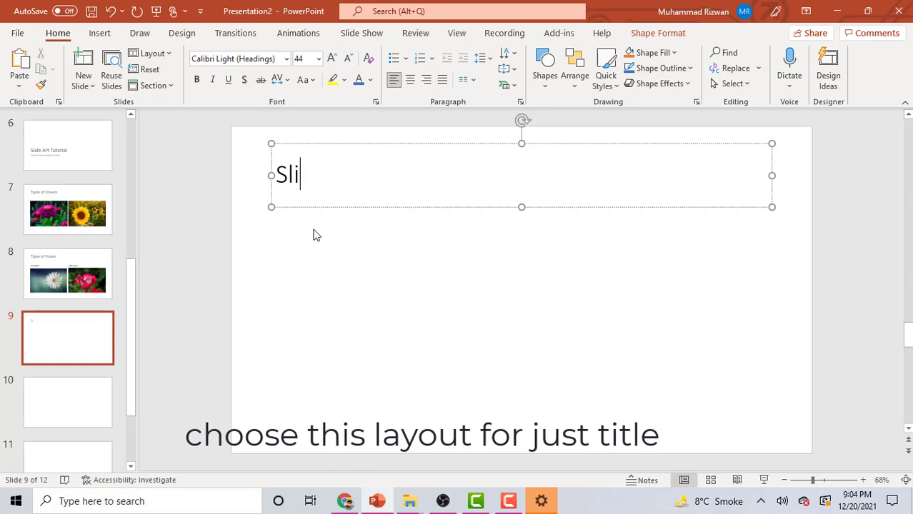
{"action": "type", "text": "de Art"}
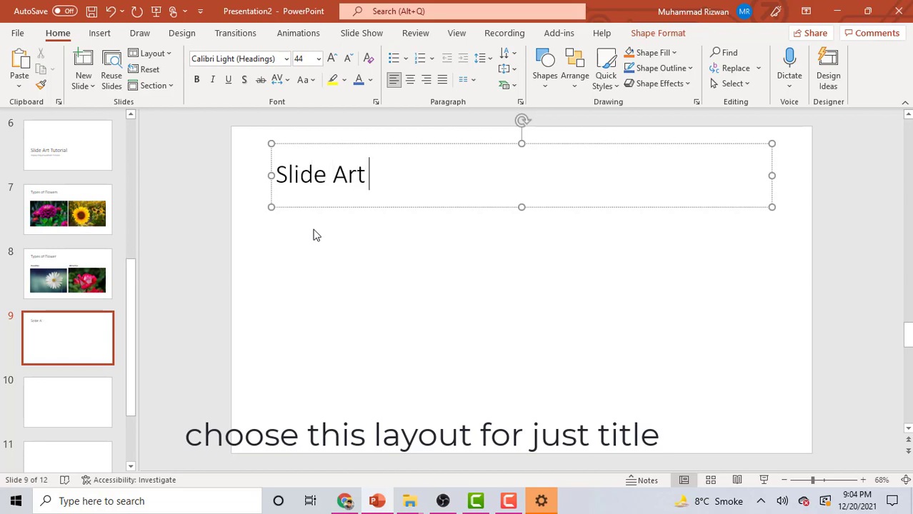
{"action": "type", "text": " Power"}
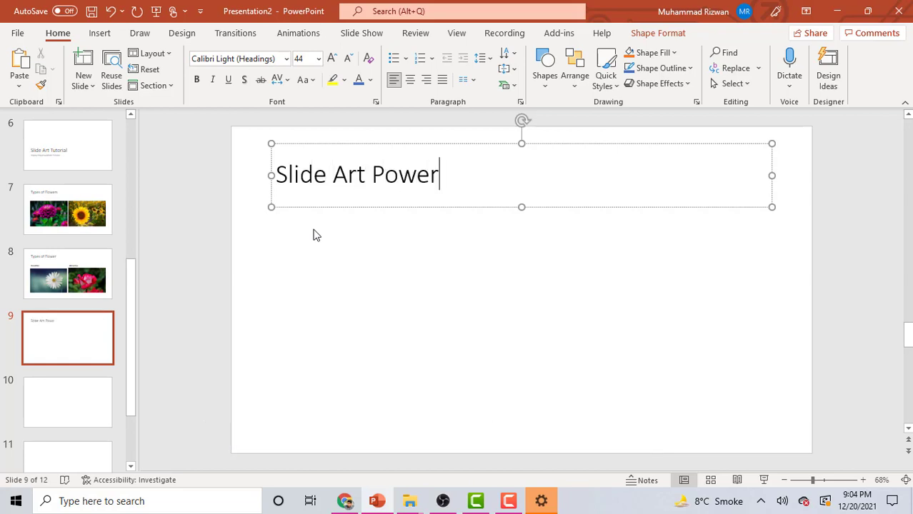
{"action": "type", "text": "Point T"}
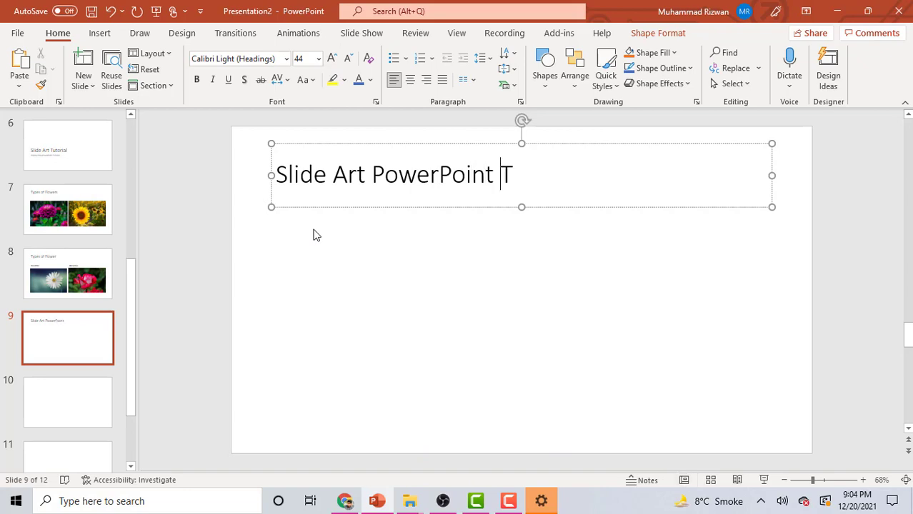
{"action": "type", "text": "utori"}
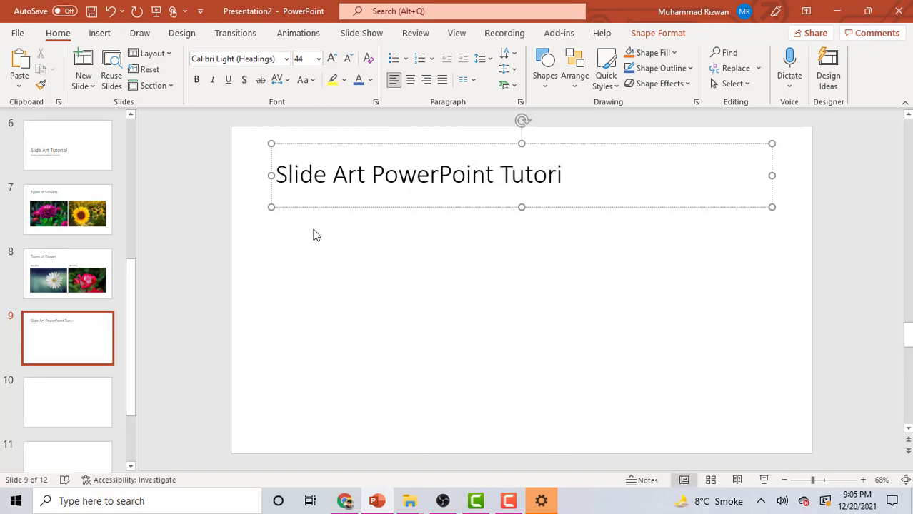
{"action": "type", "text": "al"}
{"action": "left_click", "coordinate": [412, 391]}
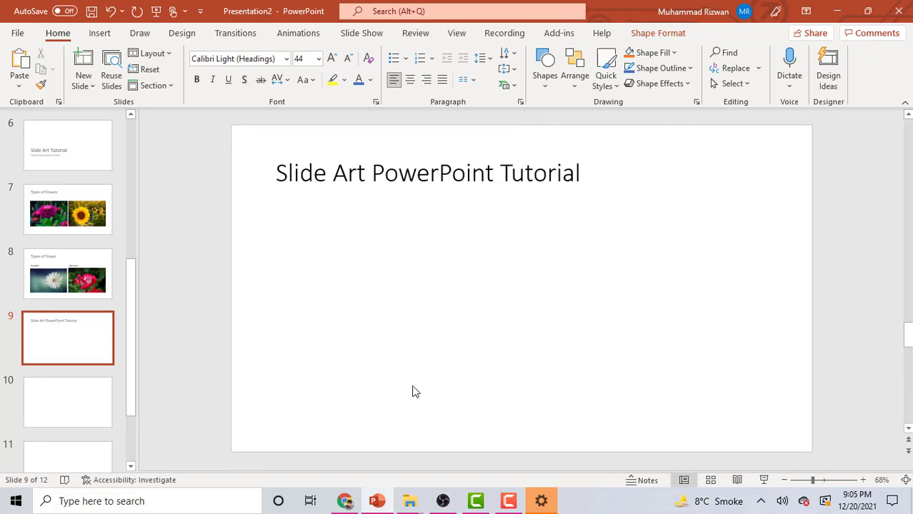
Move slide 9's title box right and lower, then go to slide 10
{"action": "left_click", "coordinate": [365, 164]}
{"action": "mouse_move", "coordinate": [337, 141]}
{"action": "left_mouse_down"}
{"action": "mouse_move", "coordinate": [429, 147]}
{"action": "mouse_move", "coordinate": [422, 155]}
{"action": "left_mouse_up"}
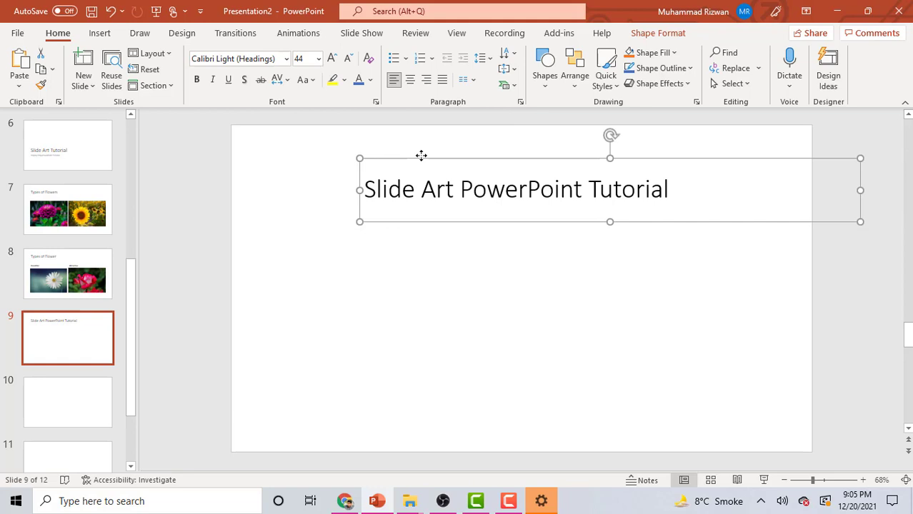
{"action": "left_click", "coordinate": [448, 306]}
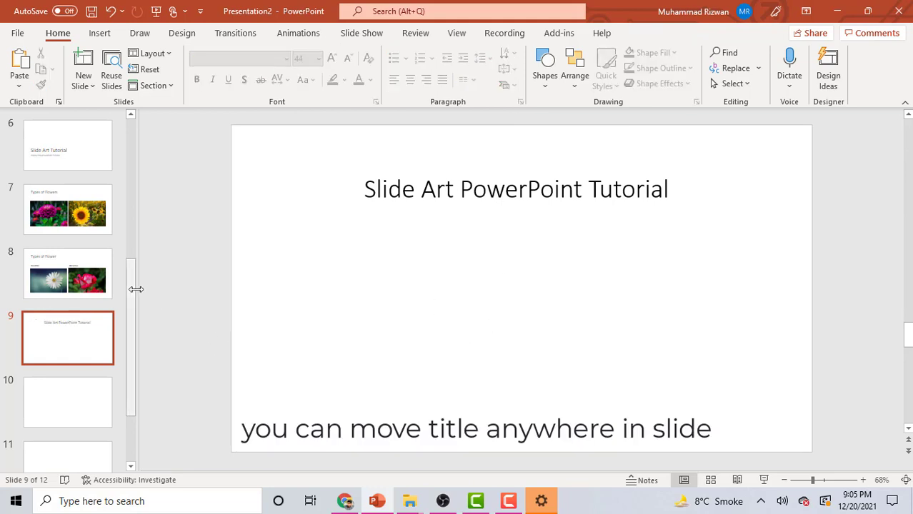
{"action": "scroll", "coordinate": [131, 293], "scroll_direction": "down", "scroll_amount": 1}
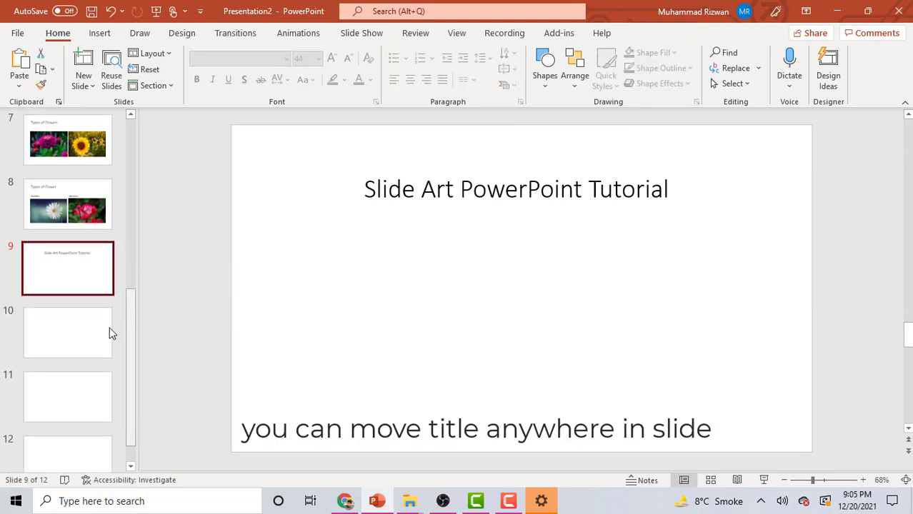
{"action": "left_click", "coordinate": [64, 346]}
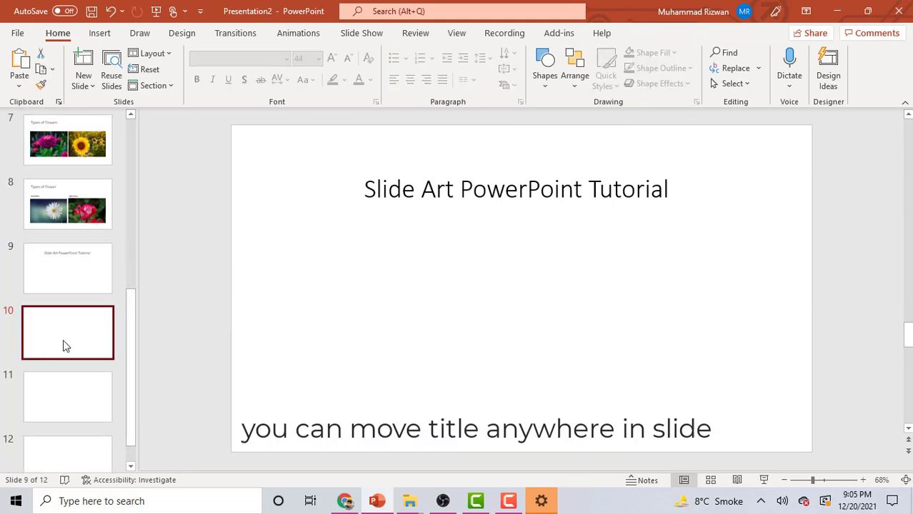
Set the Draw tab pen to rainbow ink at the thickest size
{"action": "left_click", "coordinate": [143, 35]}
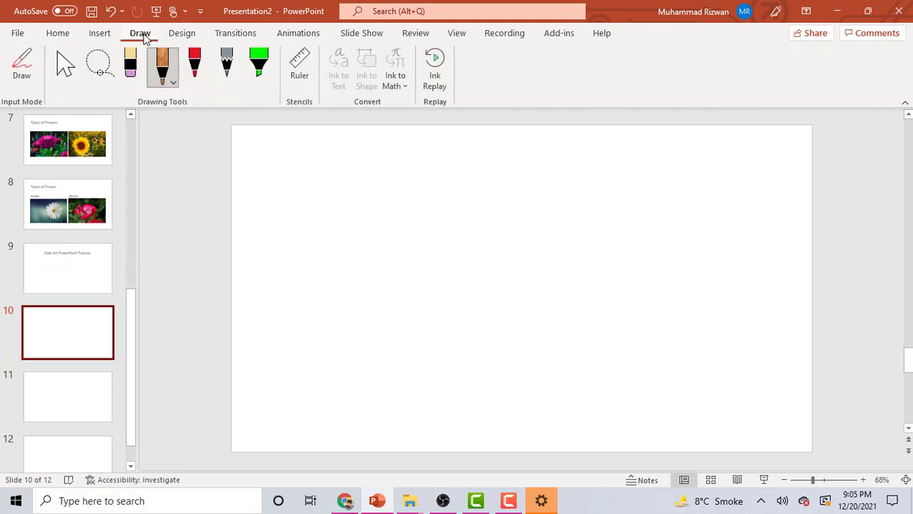
{"action": "left_click", "coordinate": [169, 84]}
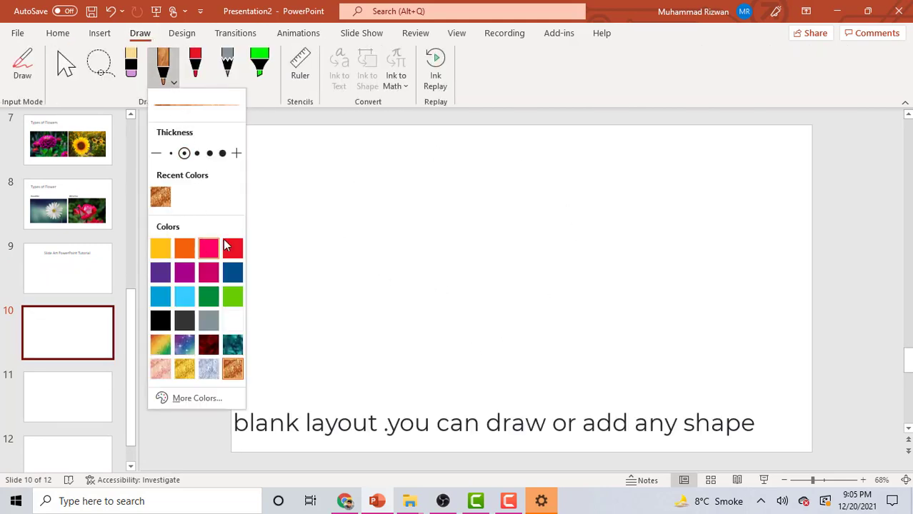
{"action": "left_click", "coordinate": [161, 345]}
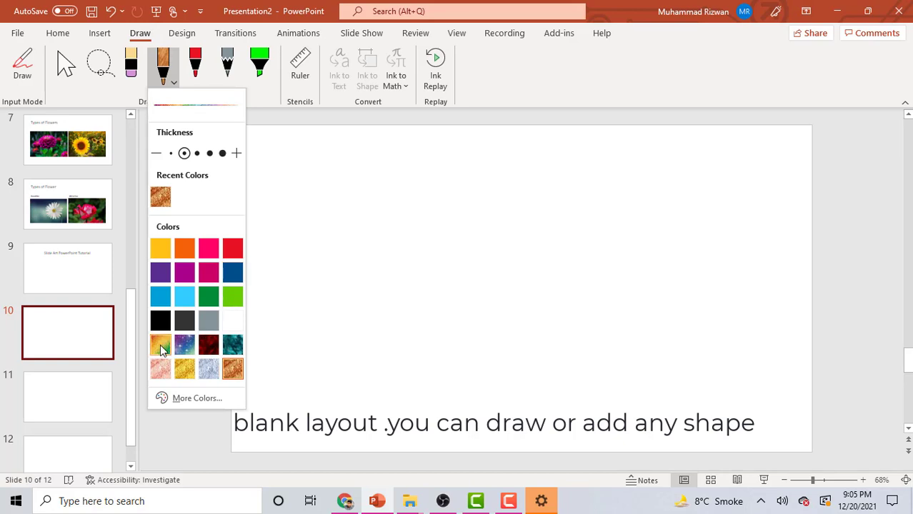
{"action": "left_click", "coordinate": [222, 153]}
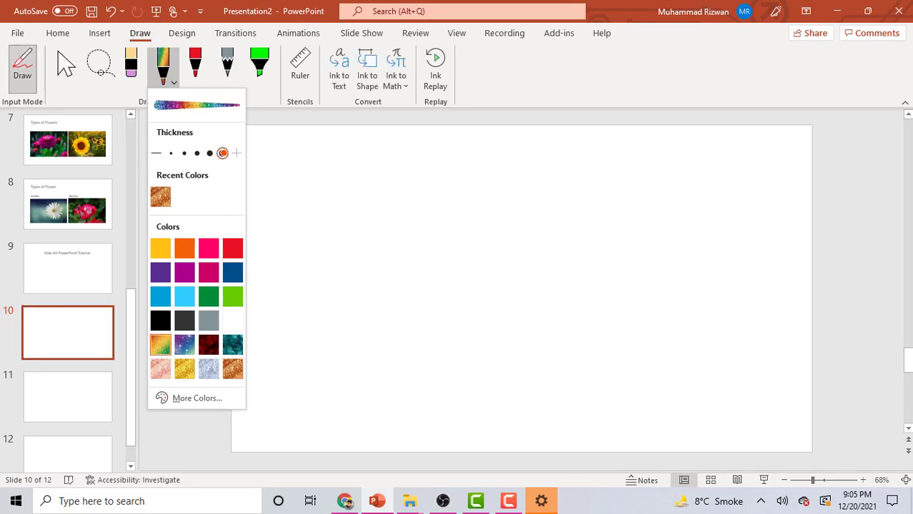
{"action": "left_click", "coordinate": [334, 246]}
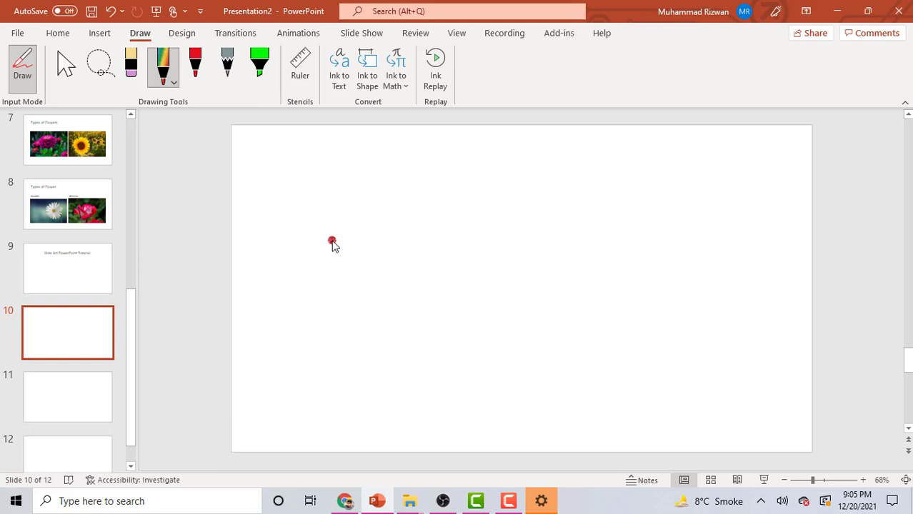
Hand-draw the word 'Slide' across the upper part of slide 10
{"action": "left_click_drag", "start_coordinate": [378, 175], "coordinate": [285, 320]}
{"action": "left_click_drag", "start_coordinate": [454, 167], "coordinate": [430, 259]}
{"action": "left_click_drag", "start_coordinate": [480, 219], "coordinate": [470, 262]}
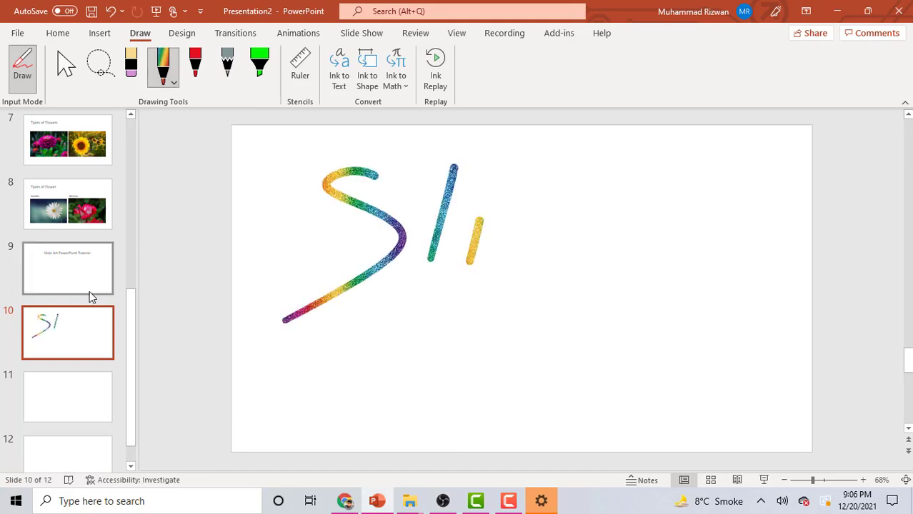
{"action": "left_click_drag", "start_coordinate": [550, 211], "coordinate": [564, 227]}
{"action": "left_click_drag", "start_coordinate": [587, 153], "coordinate": [719, 238]}
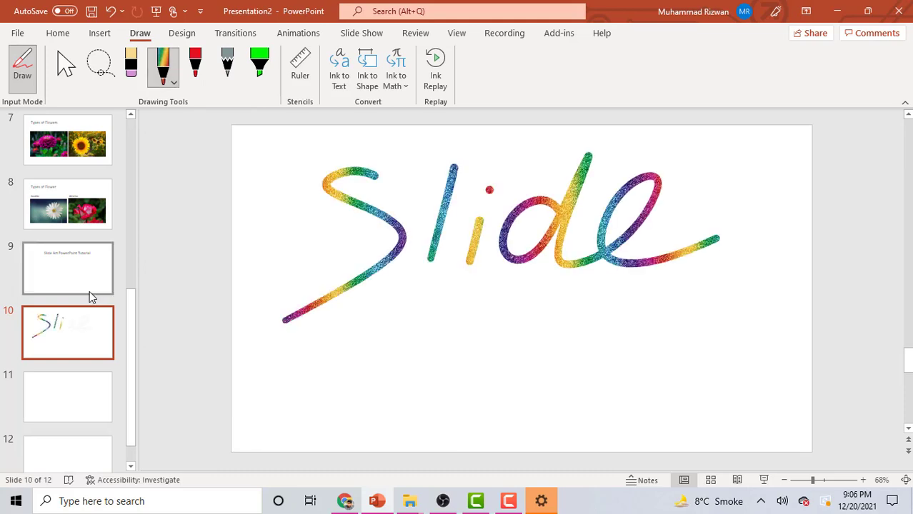
Hand-draw 'Art' on a second line below 'Slide'
{"action": "left_click_drag", "start_coordinate": [412, 315], "coordinate": [452, 422]}
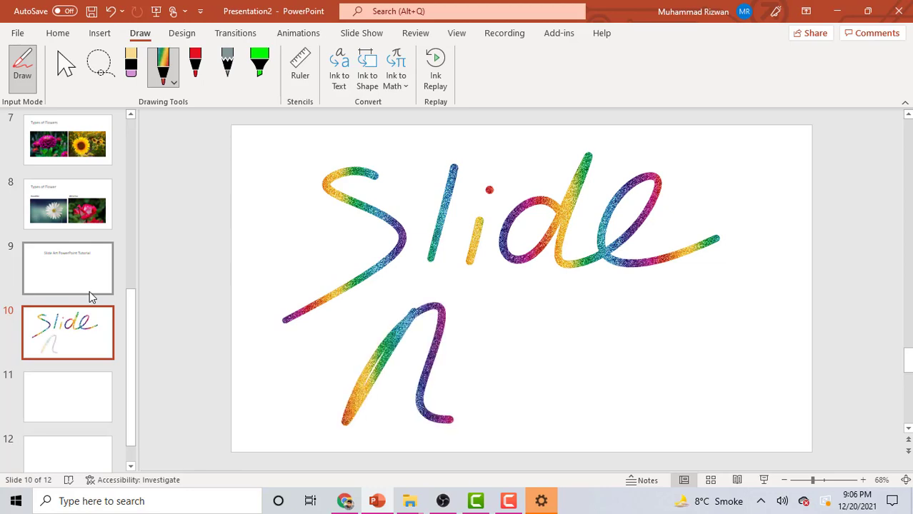
{"action": "left_click_drag", "start_coordinate": [391, 368], "coordinate": [413, 368]}
{"action": "left_click_drag", "start_coordinate": [504, 342], "coordinate": [666, 389]}
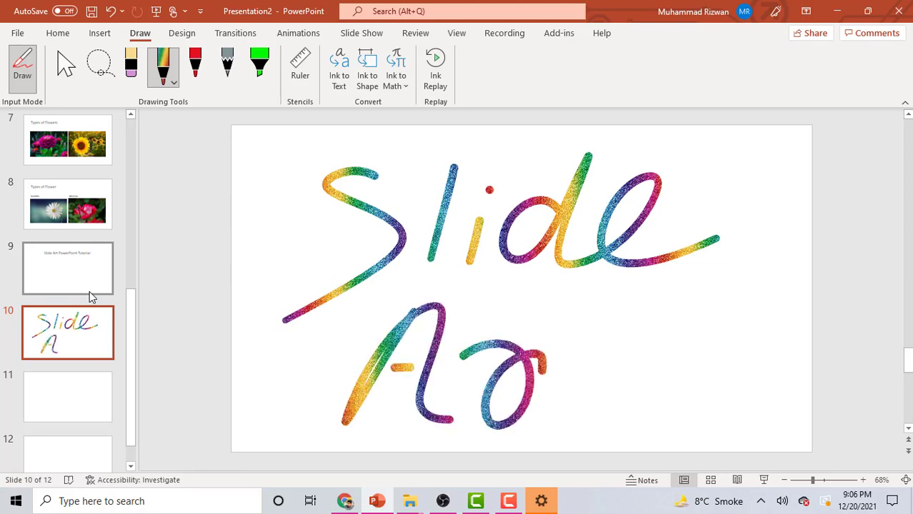
{"action": "left_click_drag", "start_coordinate": [561, 351], "coordinate": [627, 339]}
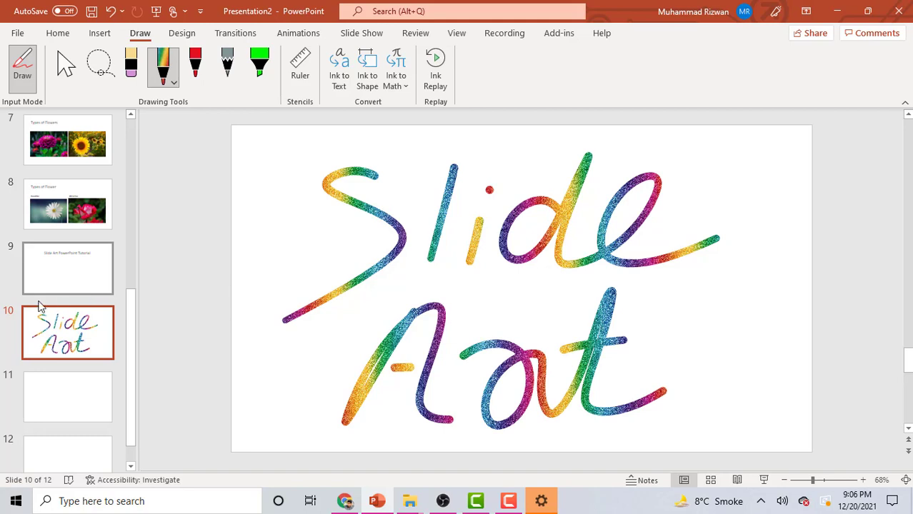
Draw a Basic Shapes heart just right of the handwritten 'Art' and deselect it
{"action": "left_click", "coordinate": [100, 34]}
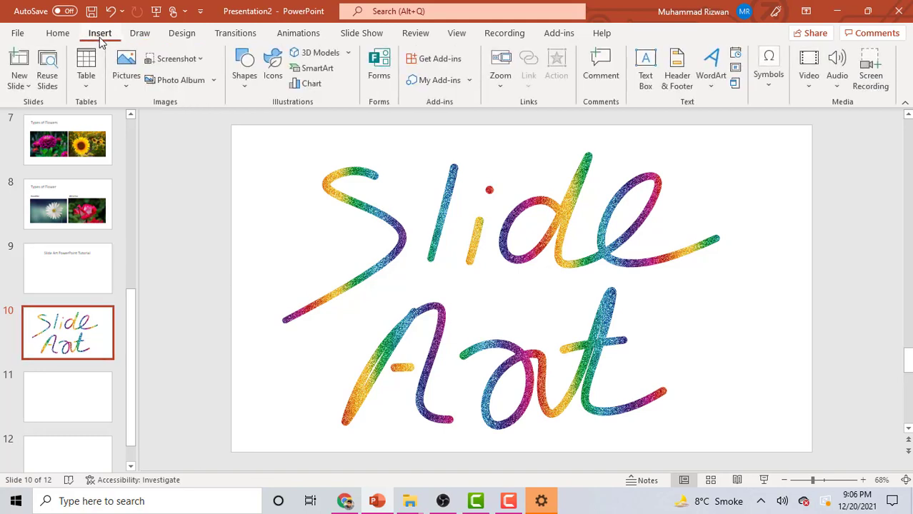
{"action": "left_click", "coordinate": [246, 84]}
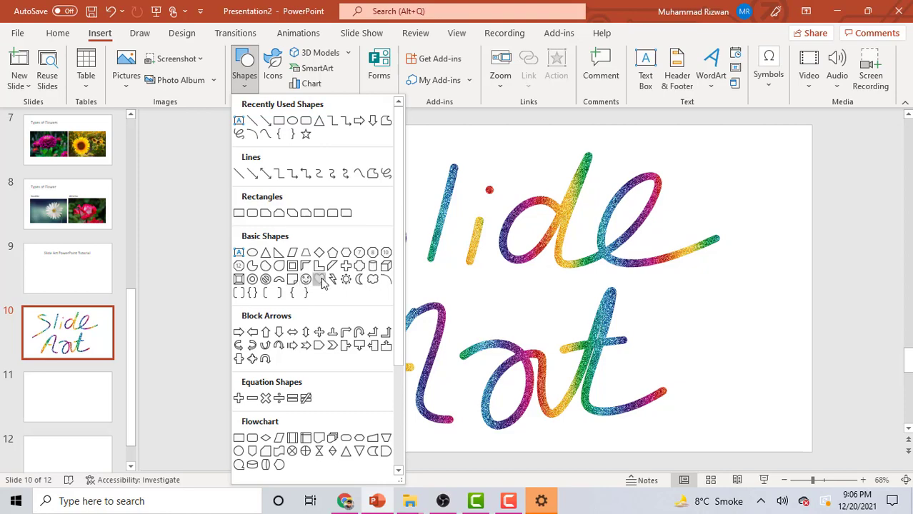
{"action": "key", "text": "Escape"}
{"action": "left_click_drag", "start_coordinate": [664, 291], "coordinate": [743, 389]}
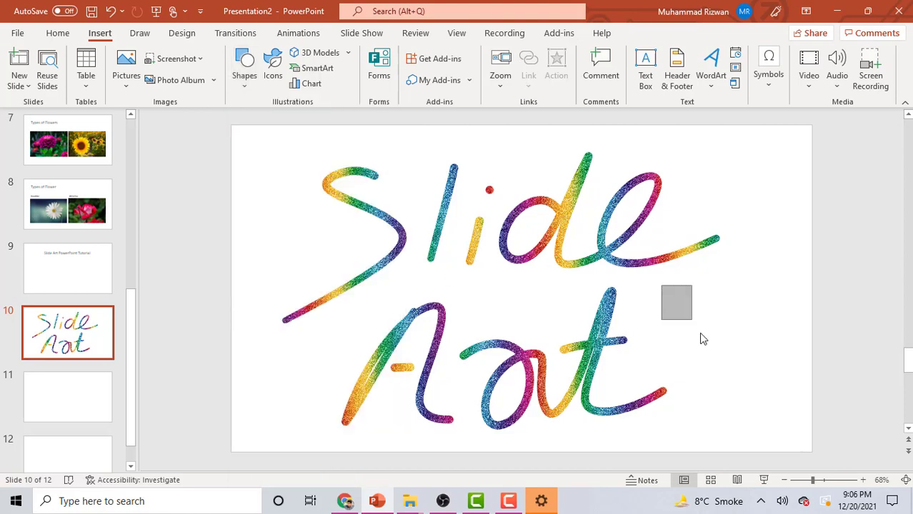
{"action": "left_click", "coordinate": [244, 75]}
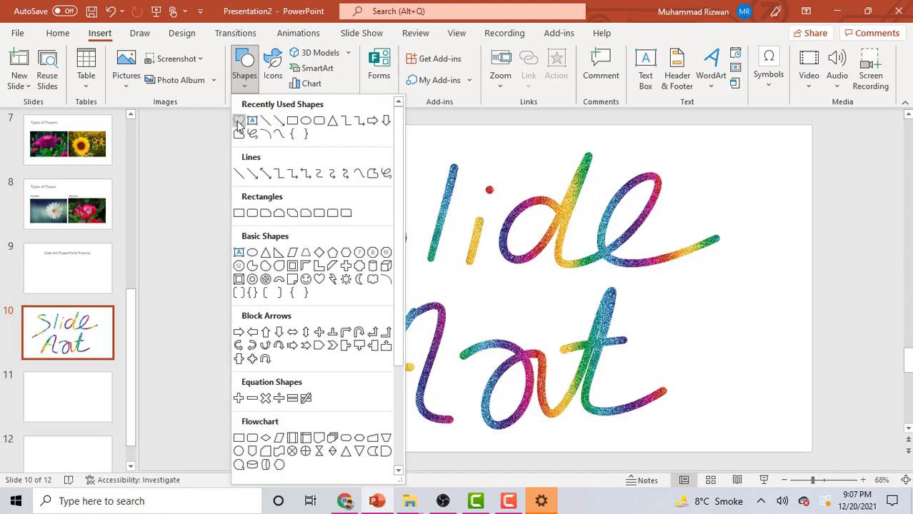
{"action": "left_click", "coordinate": [239, 123]}
{"action": "left_click_drag", "start_coordinate": [663, 289], "coordinate": [781, 393]}
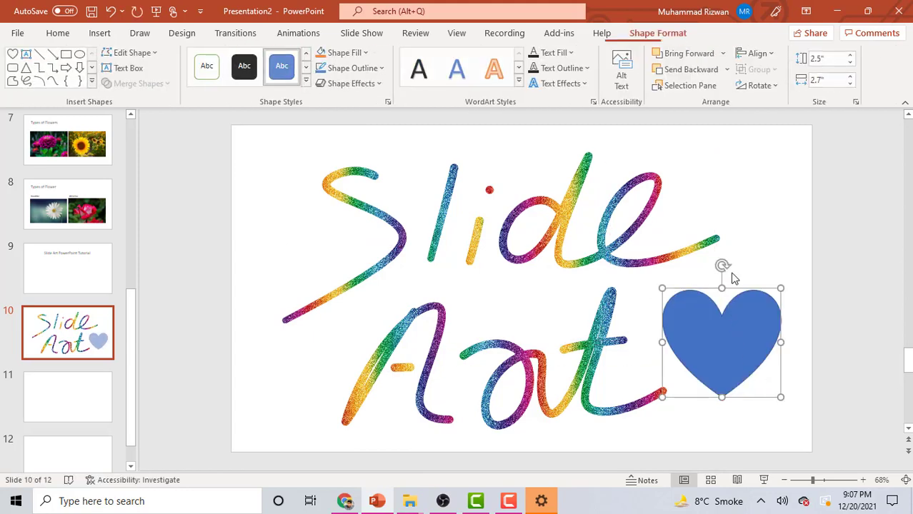
{"action": "left_click", "coordinate": [748, 255]}
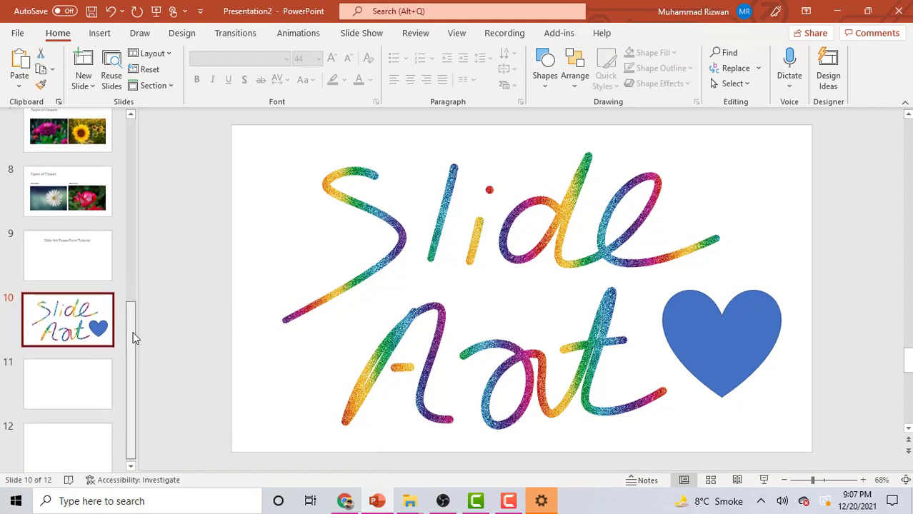
Open slide 11 and type 'Slide Art' into its title placeholder
{"action": "left_click_drag", "start_coordinate": [132, 314], "coordinate": [132, 334]}
{"action": "left_click", "coordinate": [61, 364]}
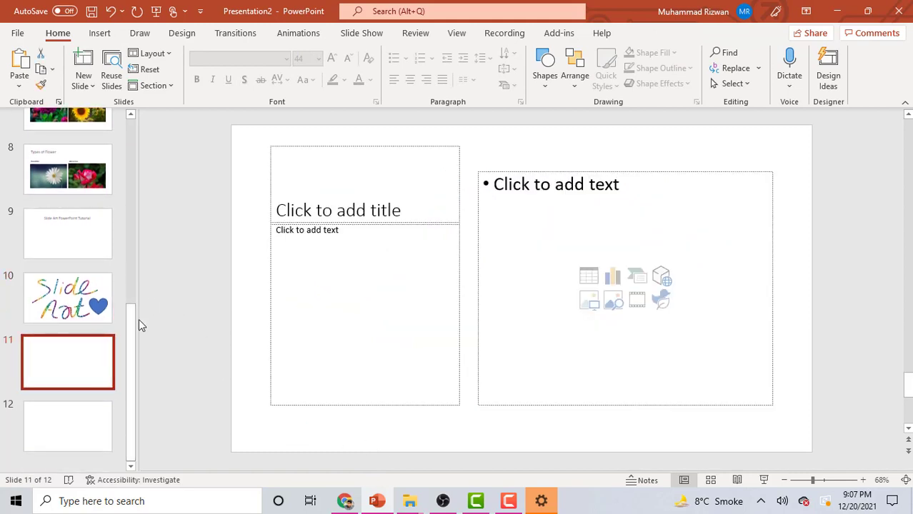
{"action": "left_click", "coordinate": [406, 190]}
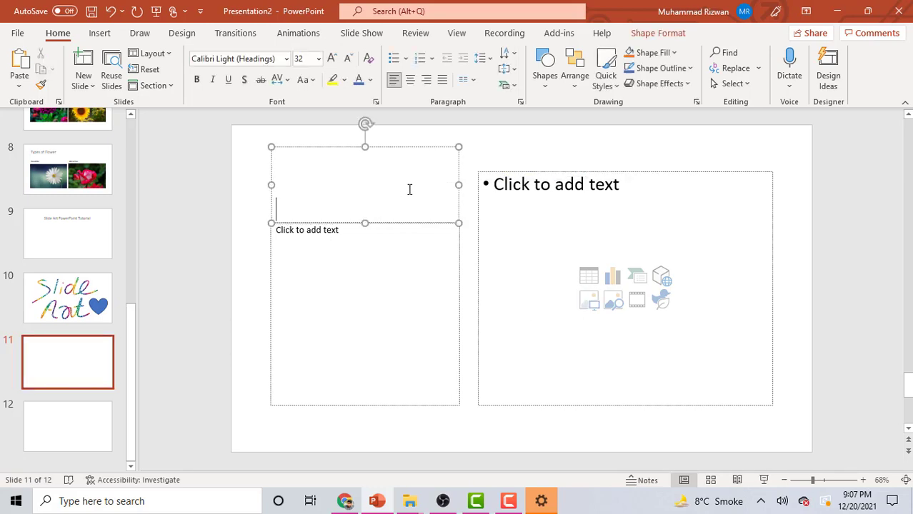
{"action": "type", "text": "Slide"}
{"action": "type", "text": " Art"}
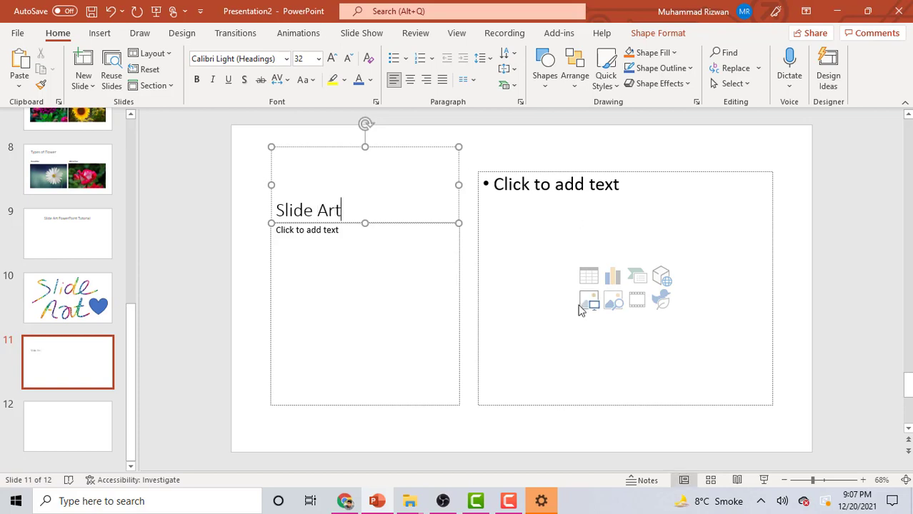
Insert the 'Slide Art logo' picture into slide 11's right-hand content placeholder
{"action": "left_click", "coordinate": [591, 301]}
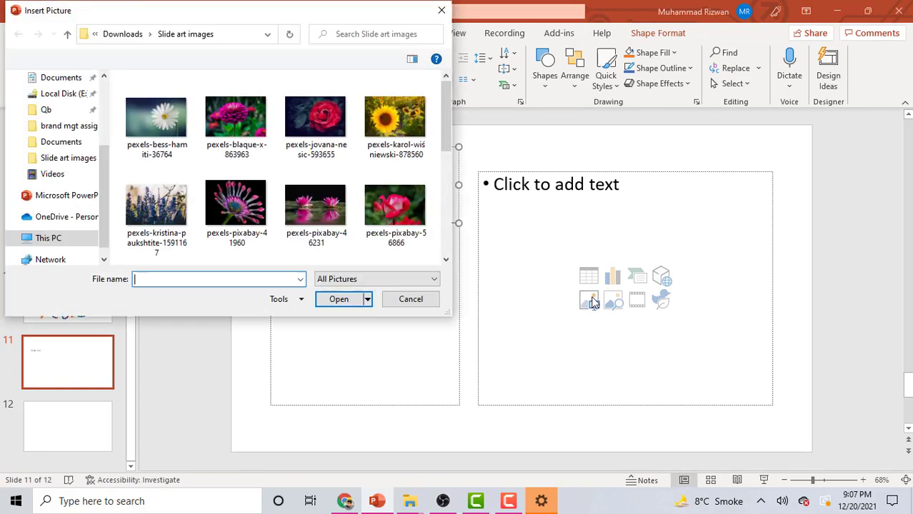
{"action": "left_click_drag", "start_coordinate": [446, 133], "coordinate": [447, 234]}
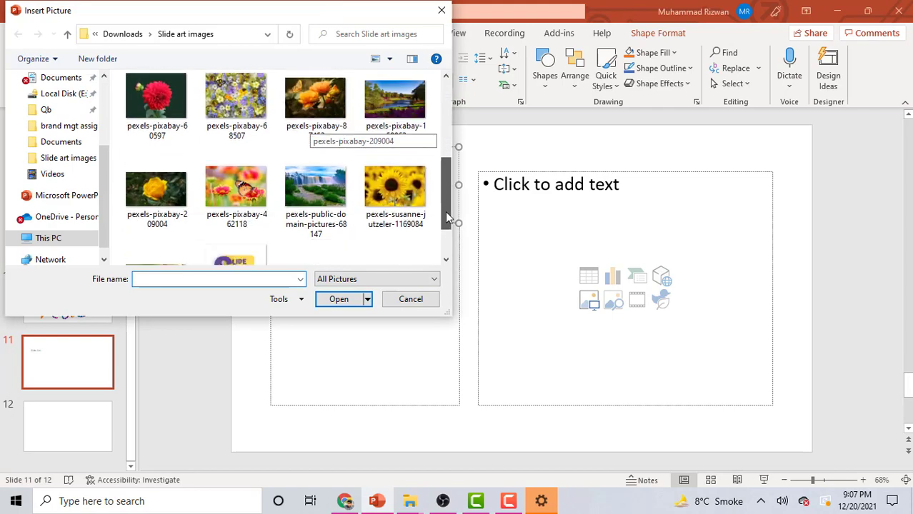
{"action": "left_click", "coordinate": [236, 223]}
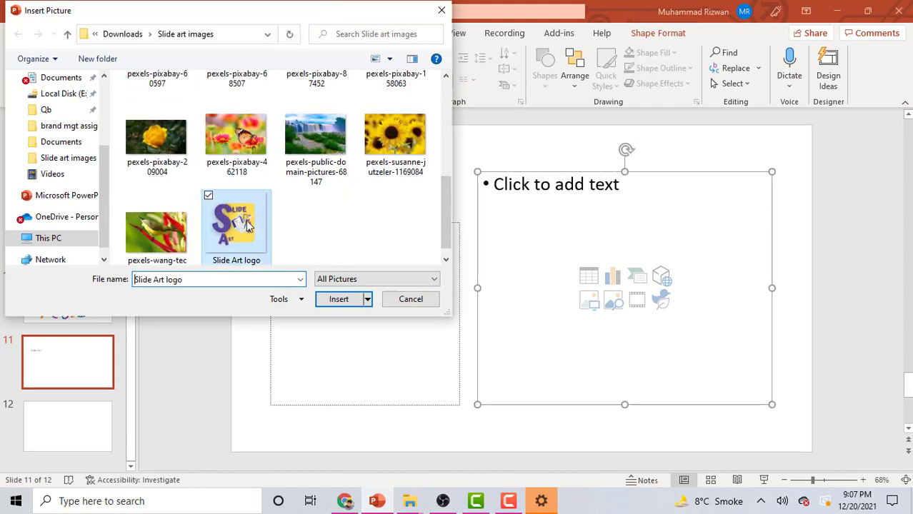
{"action": "left_click", "coordinate": [339, 300]}
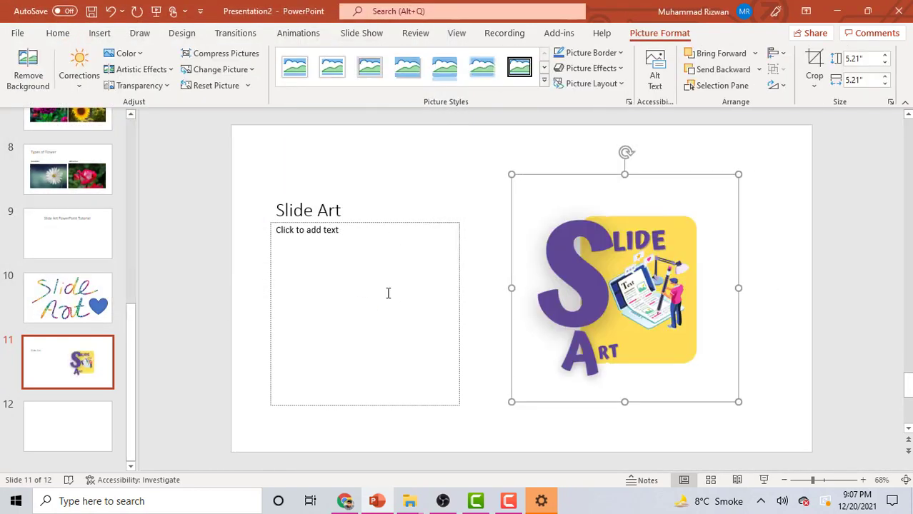
Type list items through Transitions, Slide show, Typography, Background and Theme on slide 11
{"action": "type", "text": "s"}
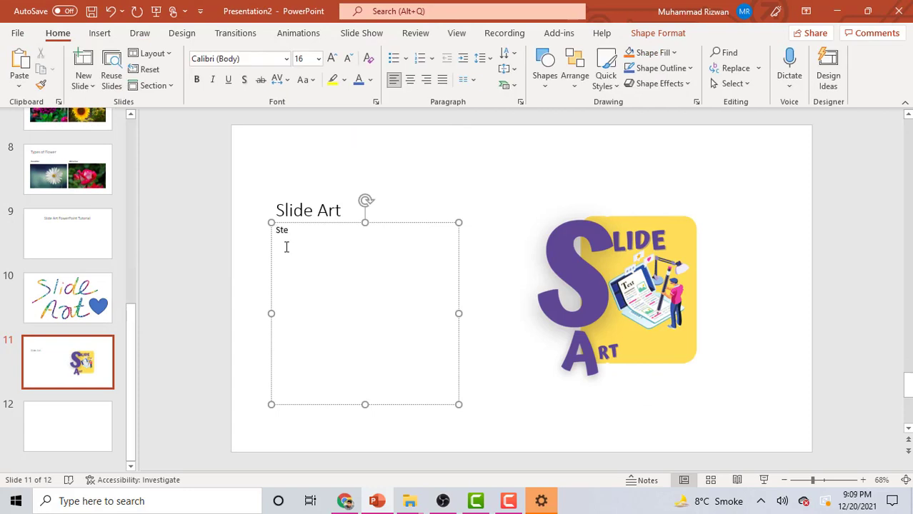
{"action": "type", "text": " Step Tut"}
{"action": "type", "text": "ion"}
{"action": "key", "text": "Return"}
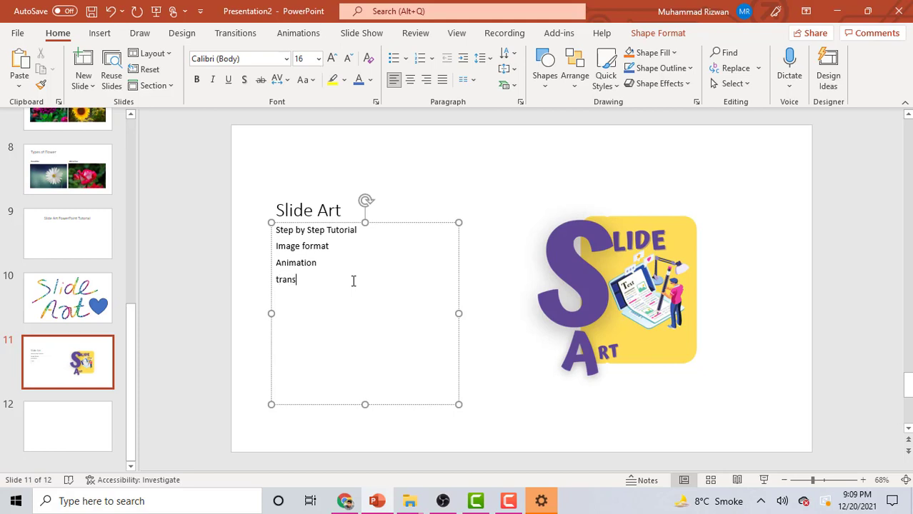
{"action": "key", "text": "Return"}
{"action": "type", "text": "Slide show"}
{"action": "type", "text": "typography"}
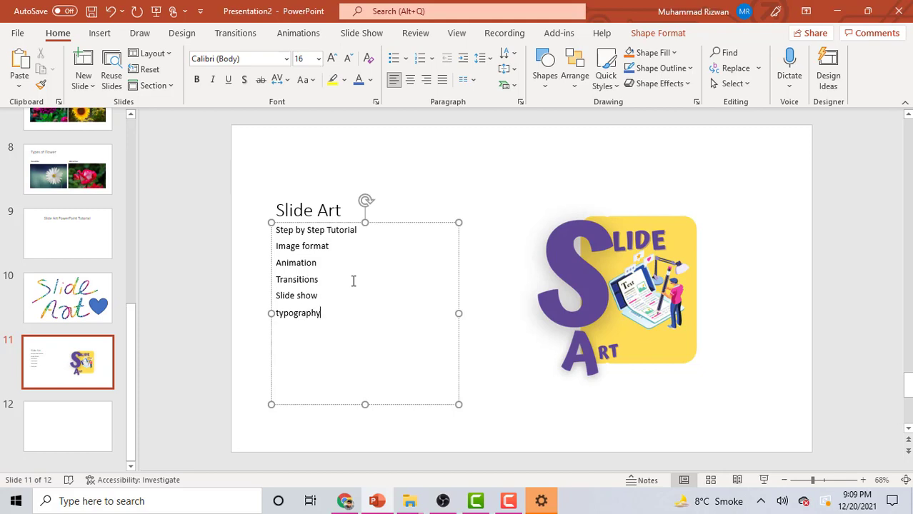
{"action": "key", "text": "Return"}
{"action": "type", "text": "d "}
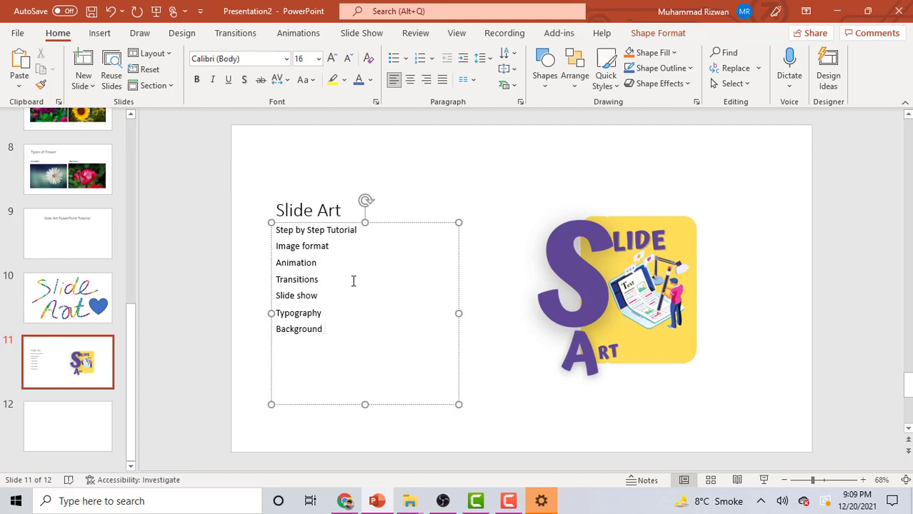
{"action": "type", "text": "me "}
{"action": "type", "text": "..........................................."}
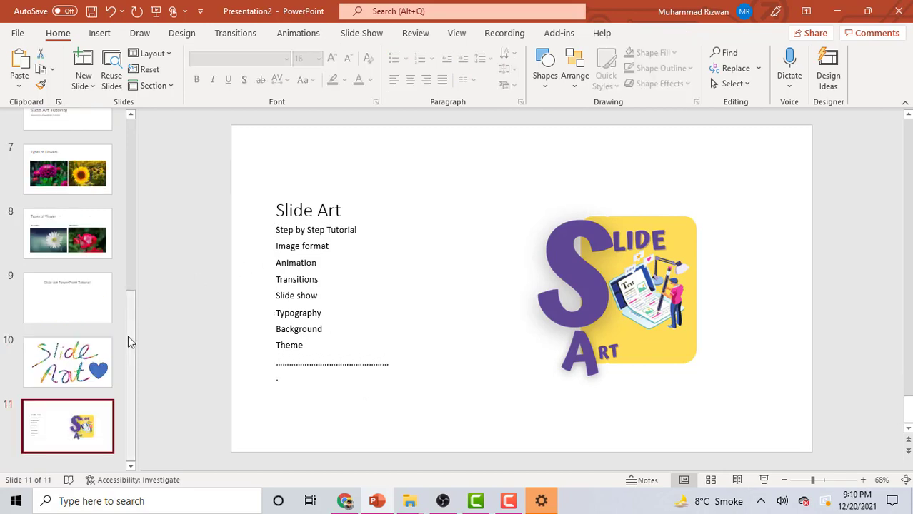
Delete the blank slide 12 from the thumbnail pane
{"action": "mouse_move", "coordinate": [128, 336]}
{"action": "left_mouse_down"}
{"action": "mouse_move", "coordinate": [128, 218]}
{"action": "mouse_move", "coordinate": [128, 385]}
{"action": "left_mouse_up"}
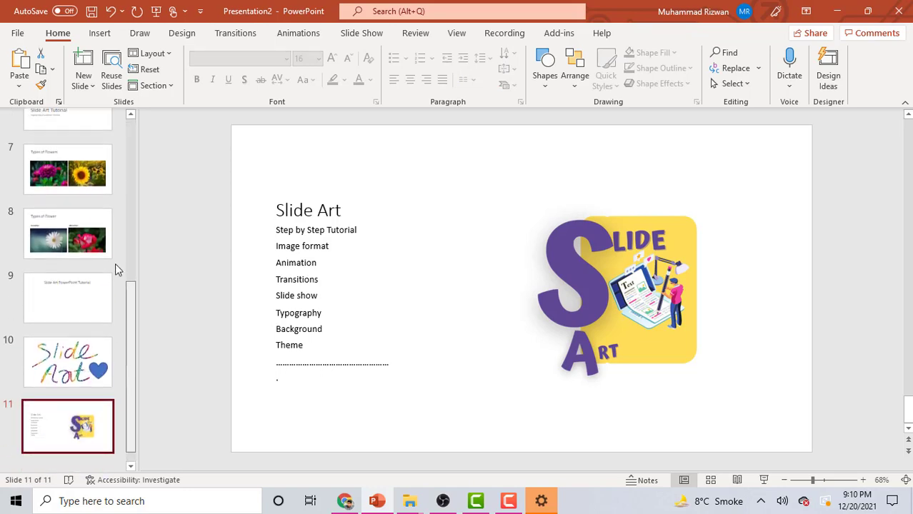
{"action": "scroll", "coordinate": [112, 176], "scroll_direction": "up", "scroll_amount": 5}
{"action": "scroll", "coordinate": [115, 176], "scroll_direction": "up", "scroll_amount": 2}
{"action": "left_click_drag", "start_coordinate": [129, 170], "coordinate": [132, 410]}
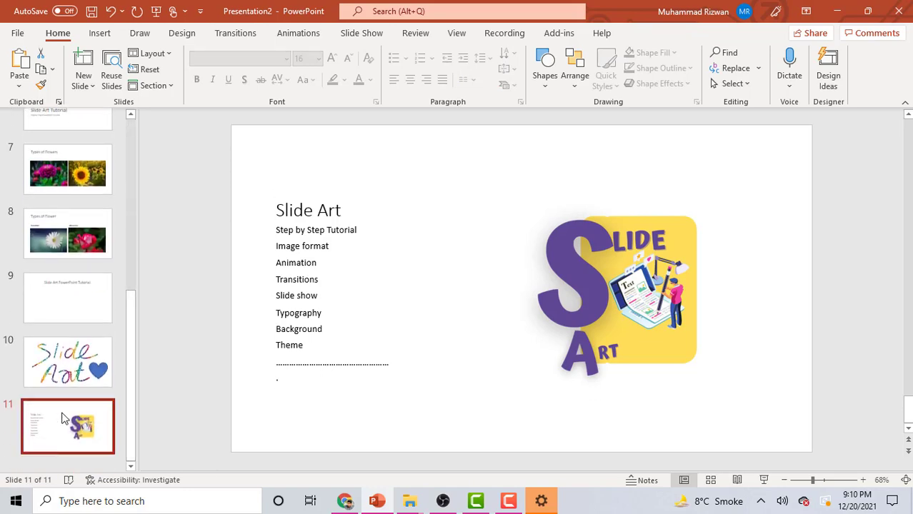
{"action": "right_click", "coordinate": [63, 418]}
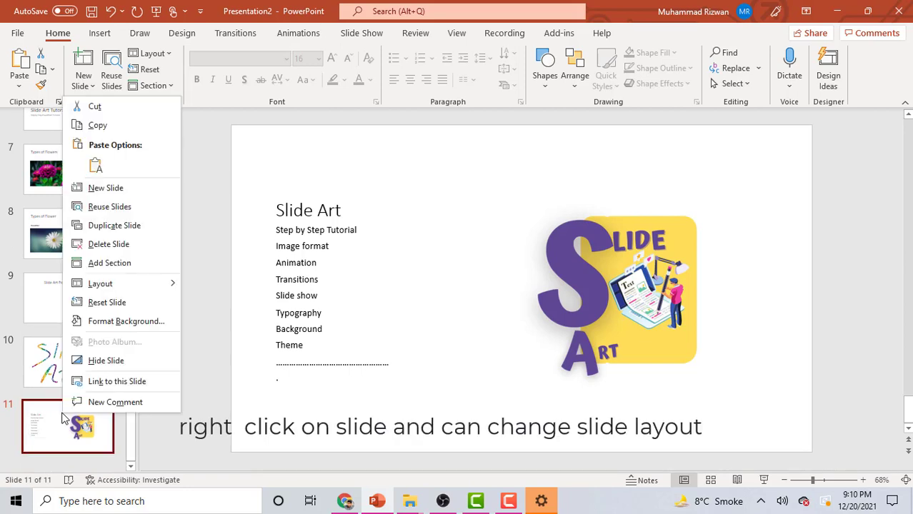
{"action": "mouse_move", "coordinate": [151, 285]}
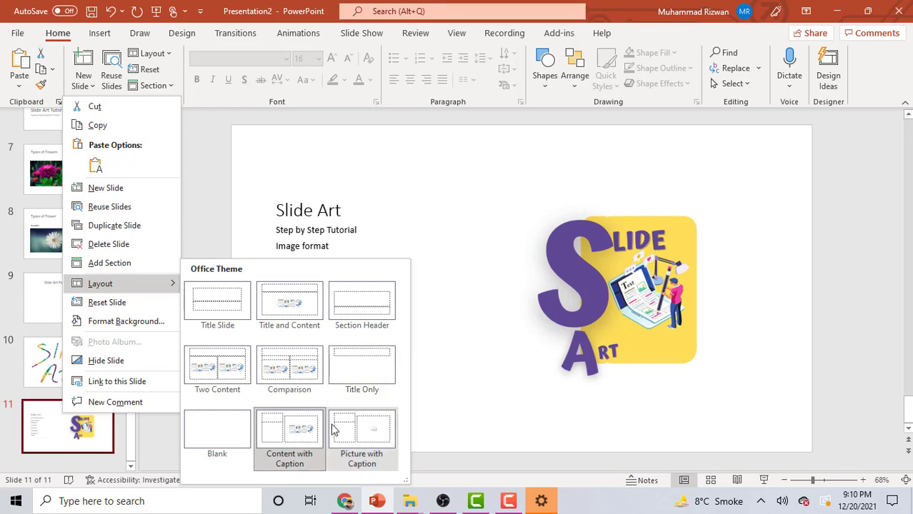
{"action": "left_click", "coordinate": [222, 427]}
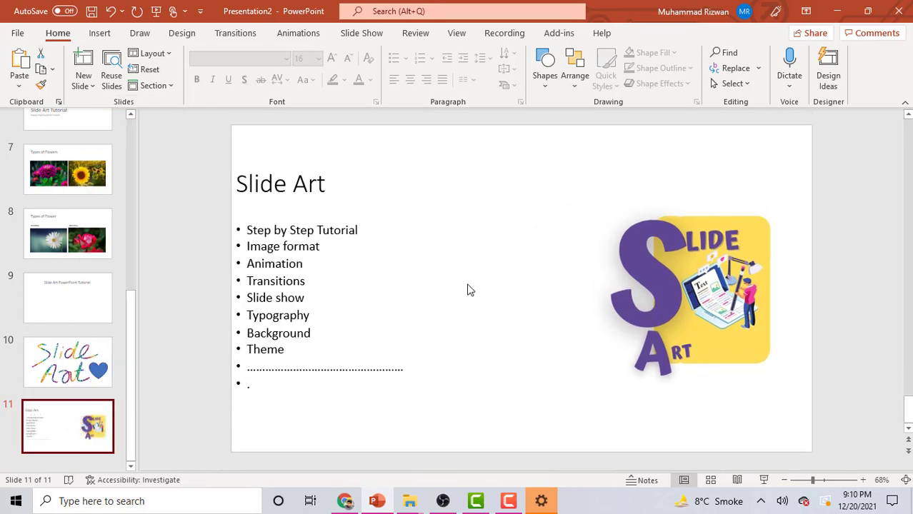
{"action": "right_click", "coordinate": [69, 428]}
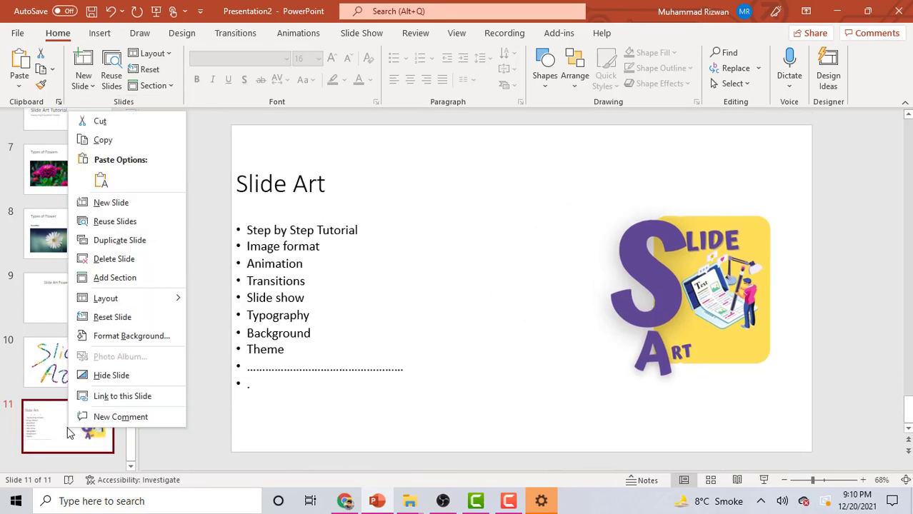
{"action": "mouse_move", "coordinate": [127, 305]}
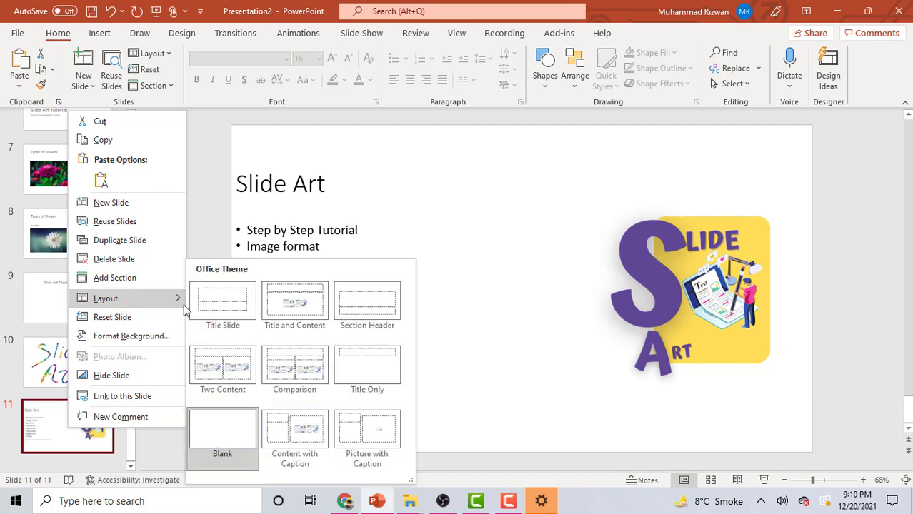
{"action": "left_click", "coordinate": [308, 301]}
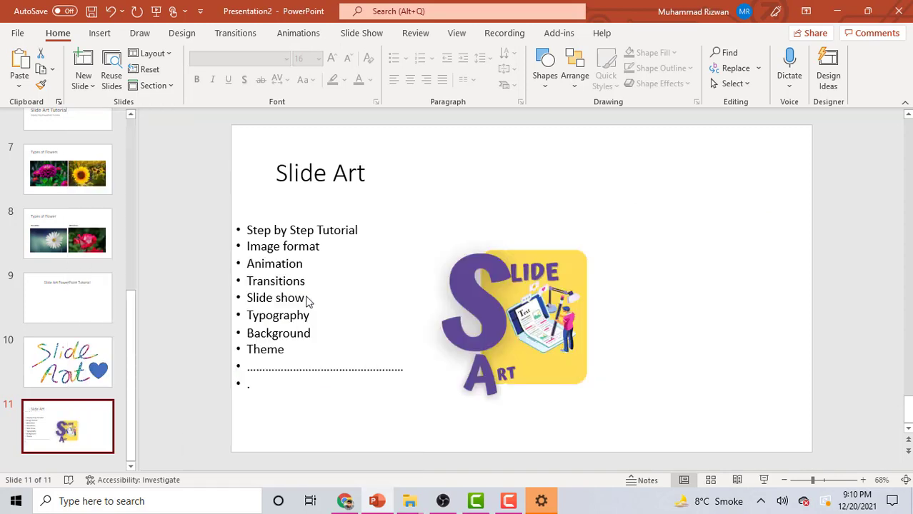
{"action": "right_click", "coordinate": [97, 428]}
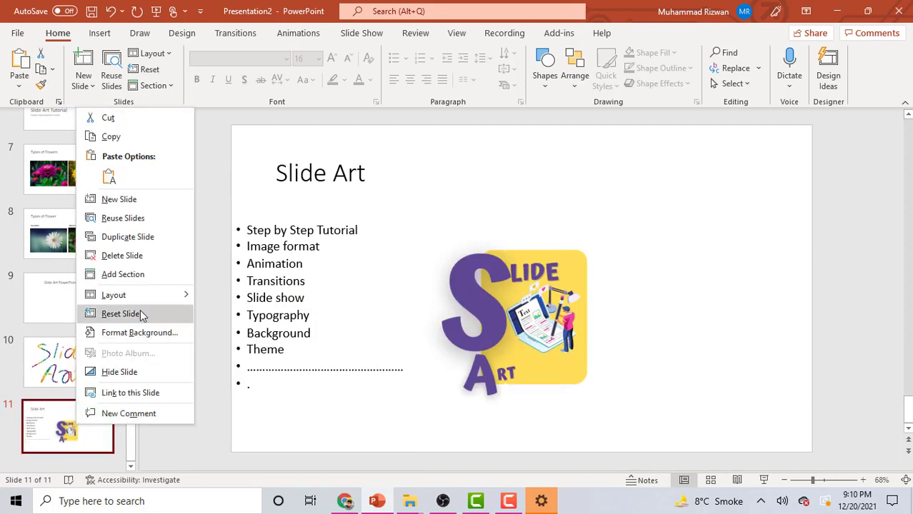
{"action": "mouse_move", "coordinate": [145, 300]}
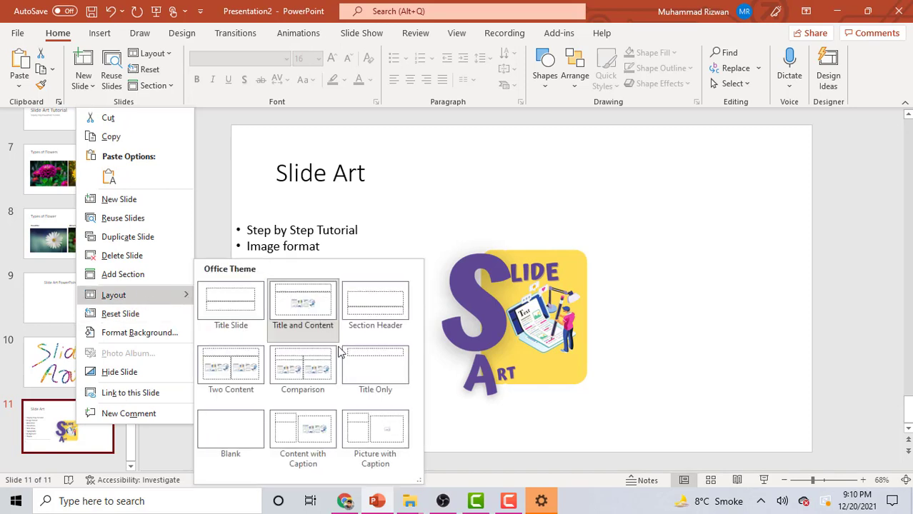
{"action": "left_click", "coordinate": [361, 372]}
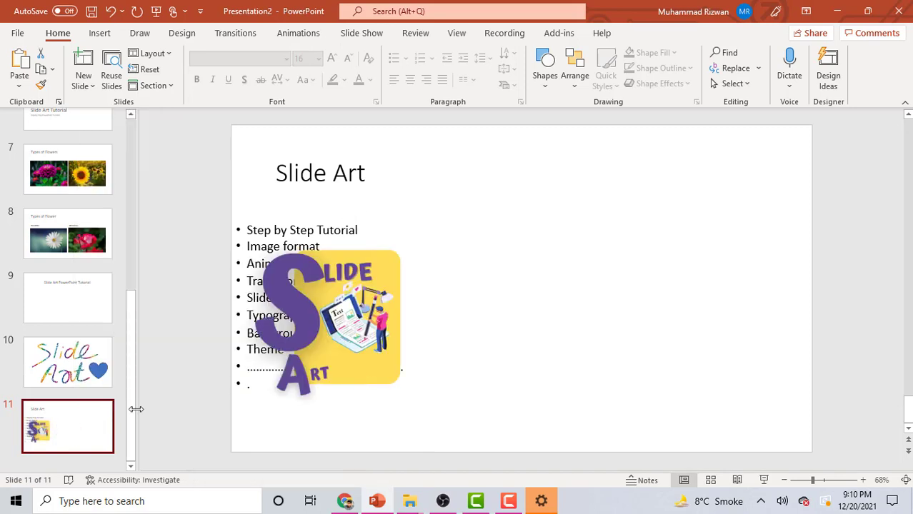
{"action": "right_click", "coordinate": [97, 414]}
{"action": "key", "text": "Escape"}
{"action": "right_click", "coordinate": [97, 415]}
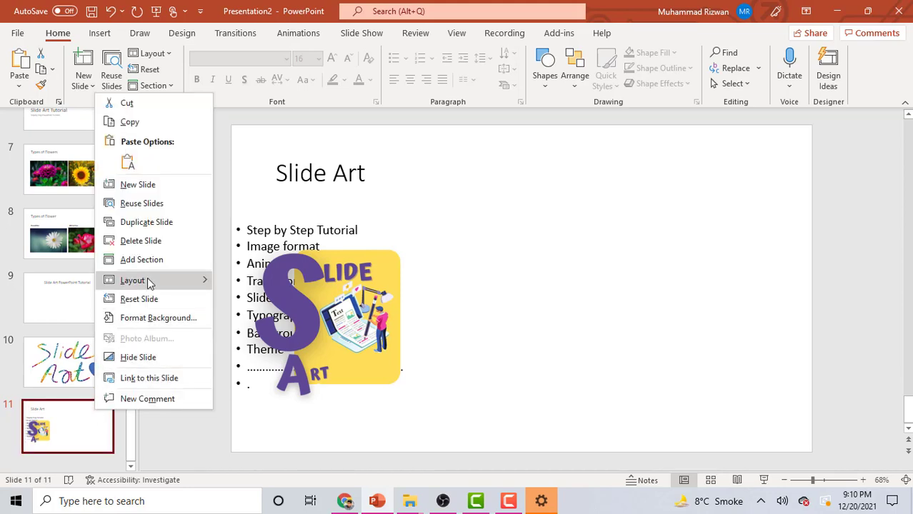
{"action": "mouse_move", "coordinate": [178, 280]}
{"action": "left_click", "coordinate": [325, 433]}
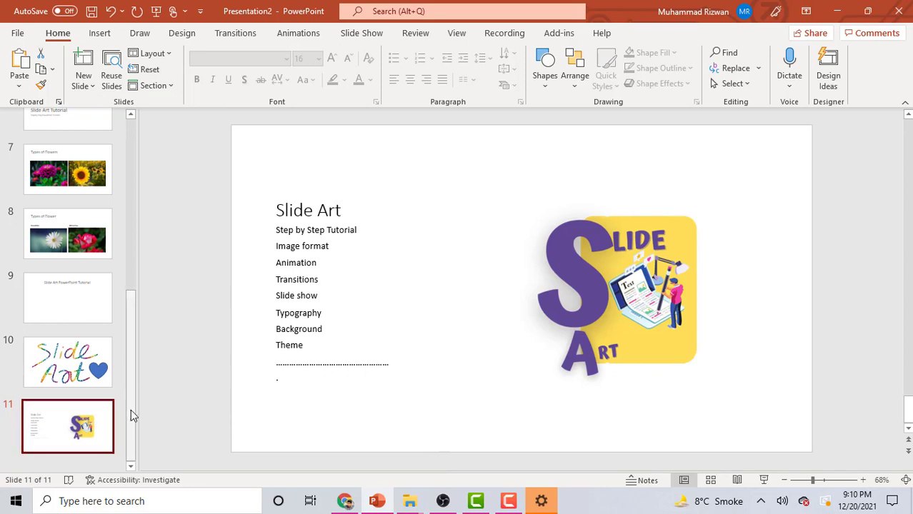
{"action": "right_click", "coordinate": [72, 423]}
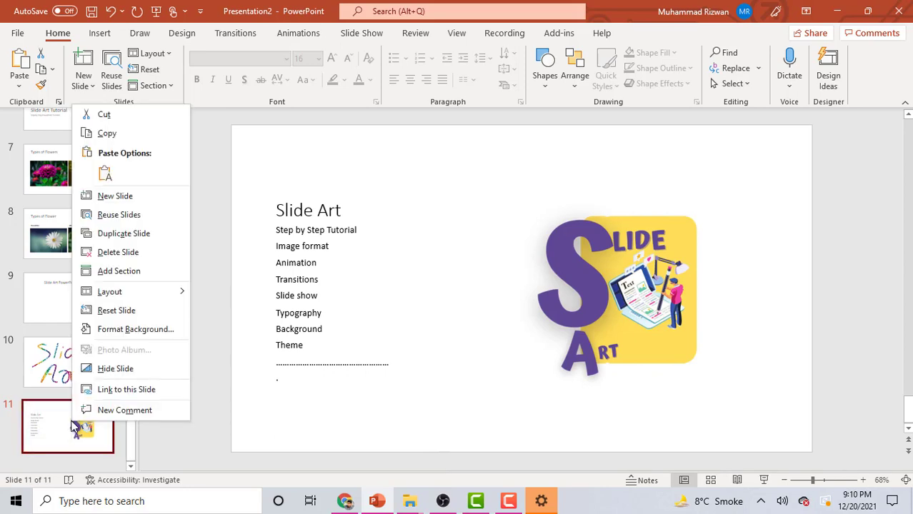
{"action": "left_click", "coordinate": [131, 235]}
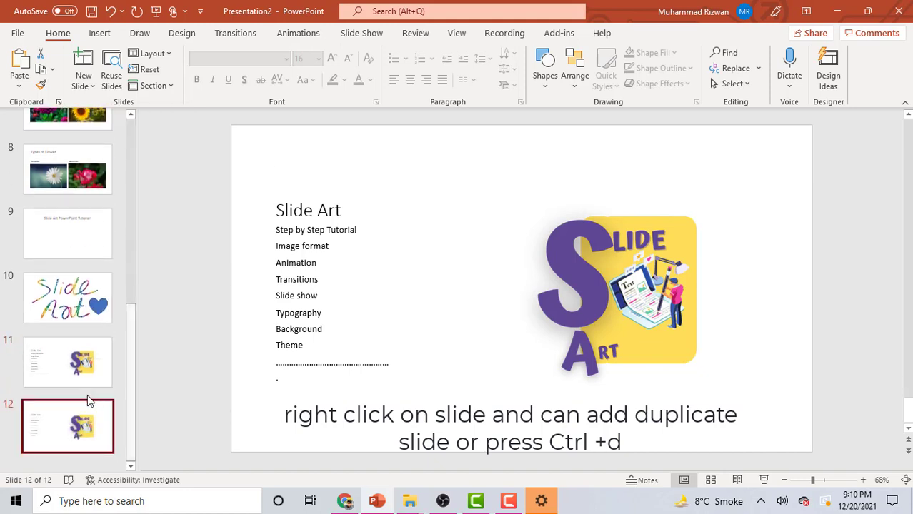
{"action": "left_click", "coordinate": [83, 356]}
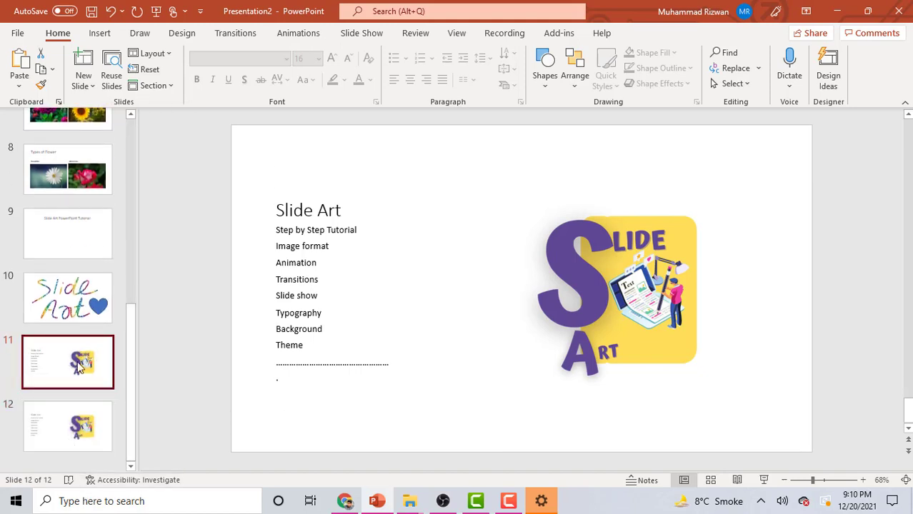
{"action": "left_click", "coordinate": [71, 427]}
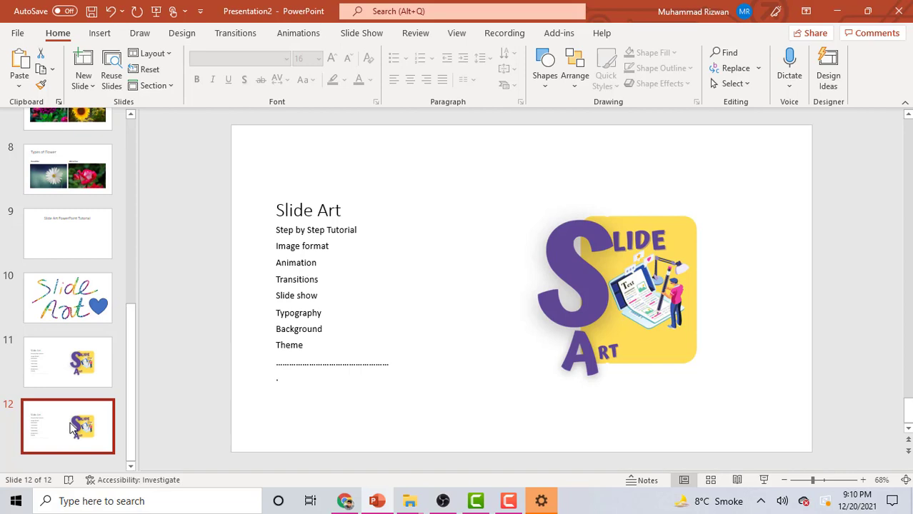
{"action": "right_click", "coordinate": [72, 428]}
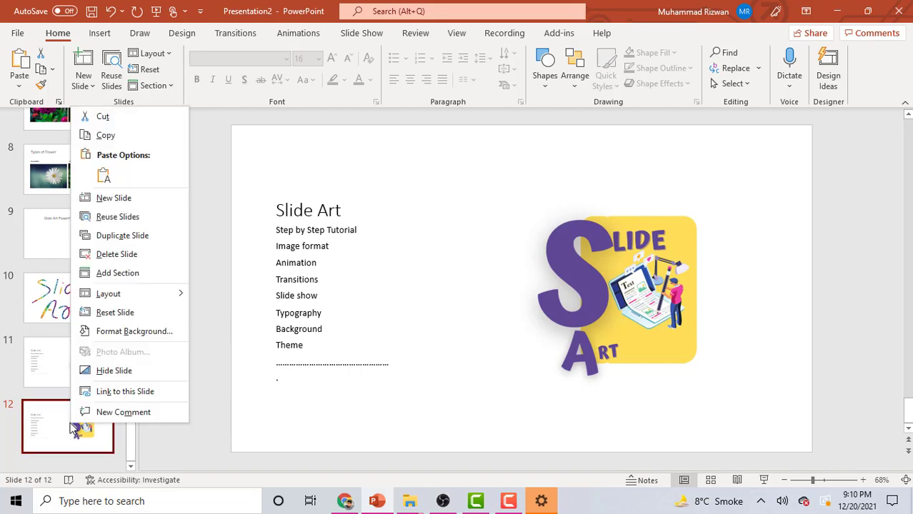
{"action": "left_click", "coordinate": [129, 258]}
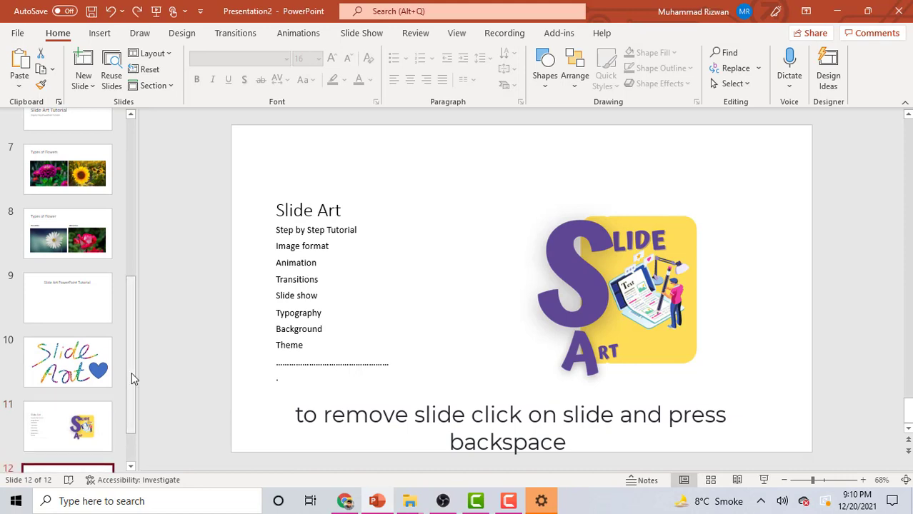
{"action": "key", "text": "ctrl+z"}
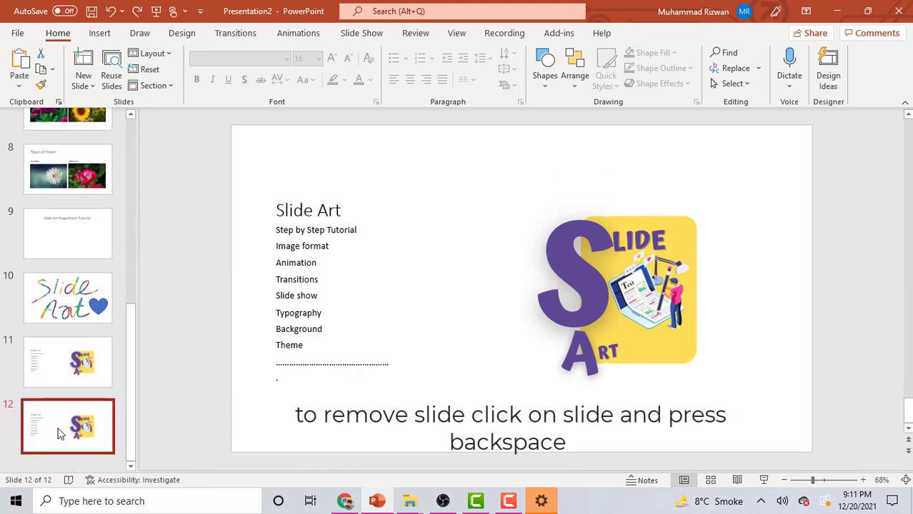
{"action": "key", "text": "BackSpace"}
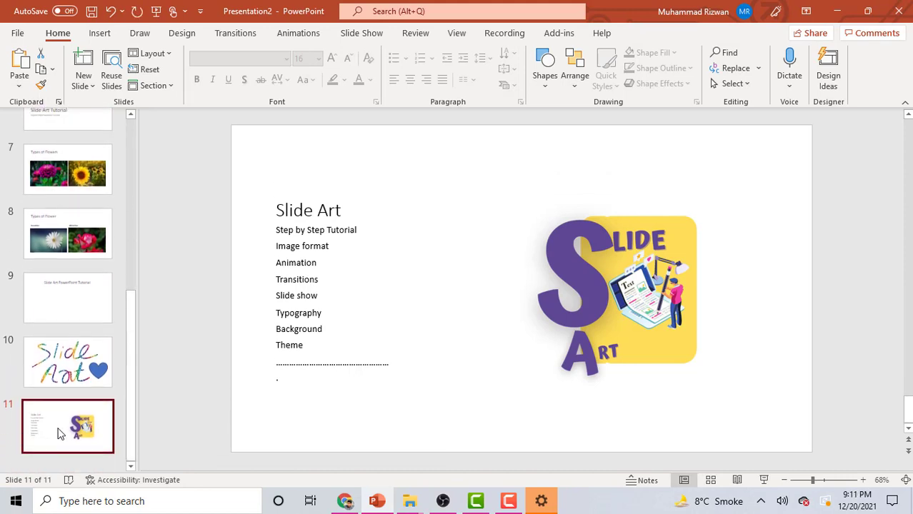